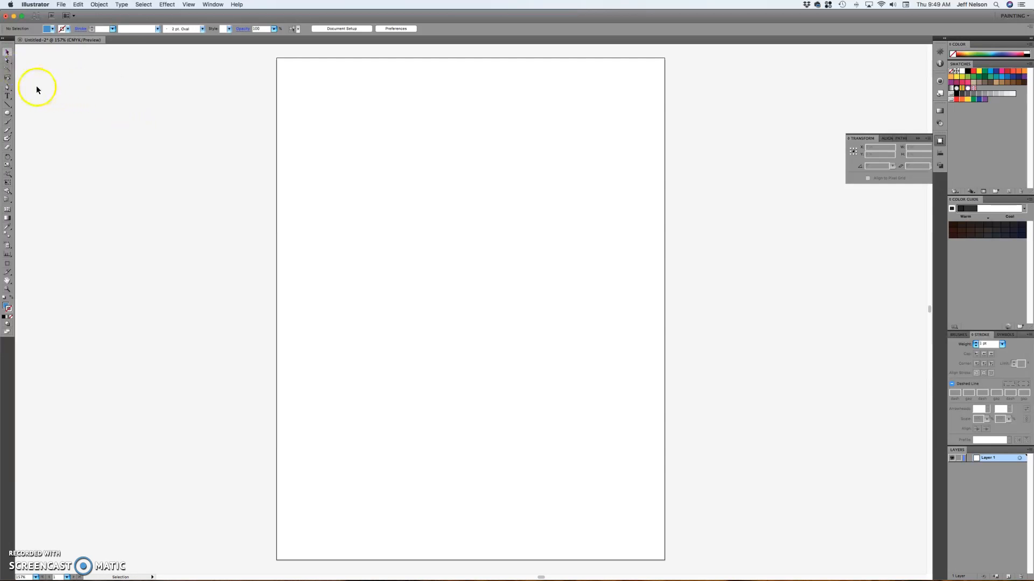
# Draw a tall blue ellipse about 3.5 in wide and 4.76 in high near the middle of the artboard
pyautogui.click(8, 116)
pyautogui.moveTo(10, 117); pyautogui.dragTo(49, 131)
pyautogui.click(8, 116)
pyautogui.moveTo(420, 192); pyautogui.dragTo(579, 409)
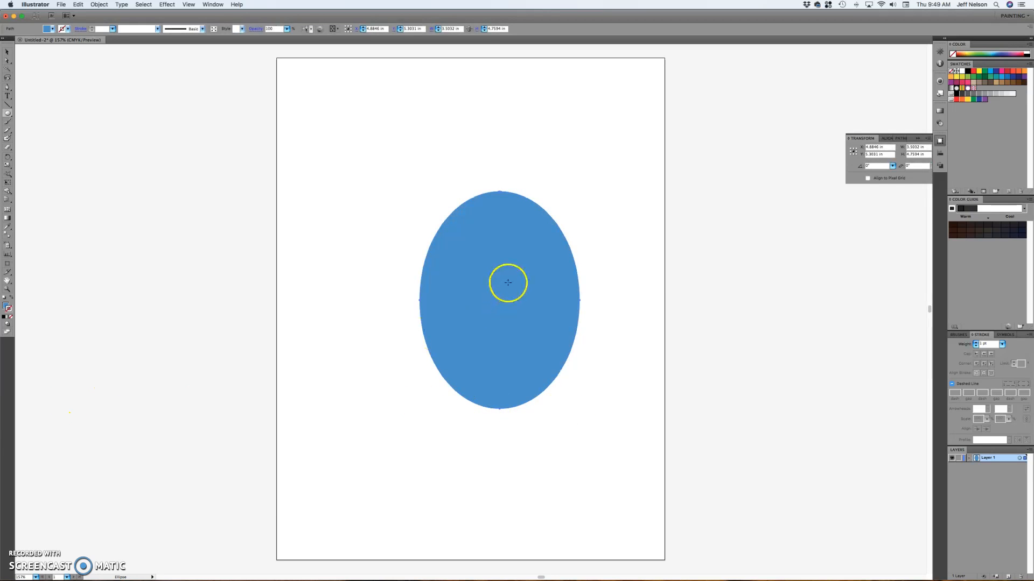
pyautogui.click(5, 306)
pyautogui.click(5, 308)
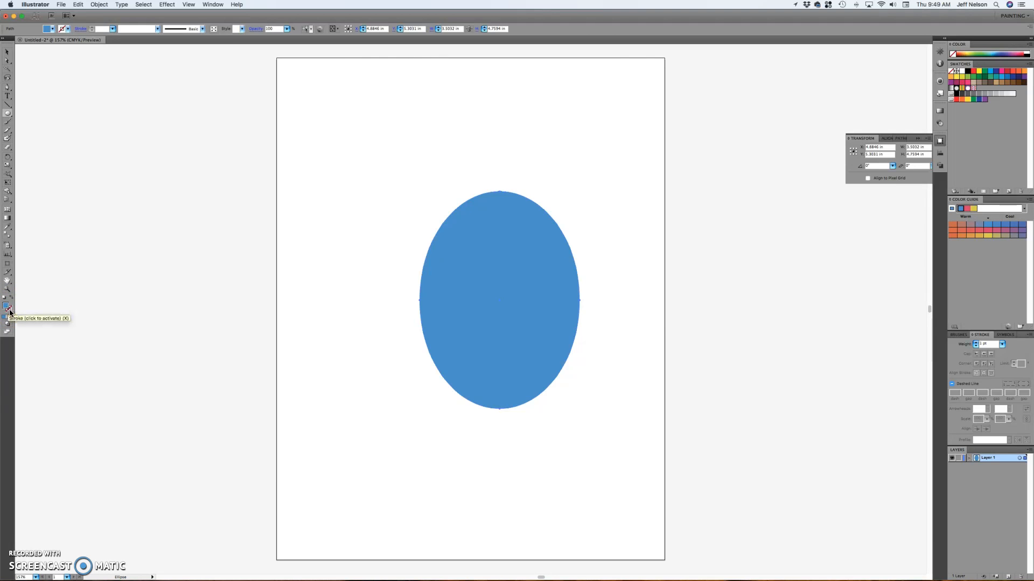
pyautogui.click(10, 311)
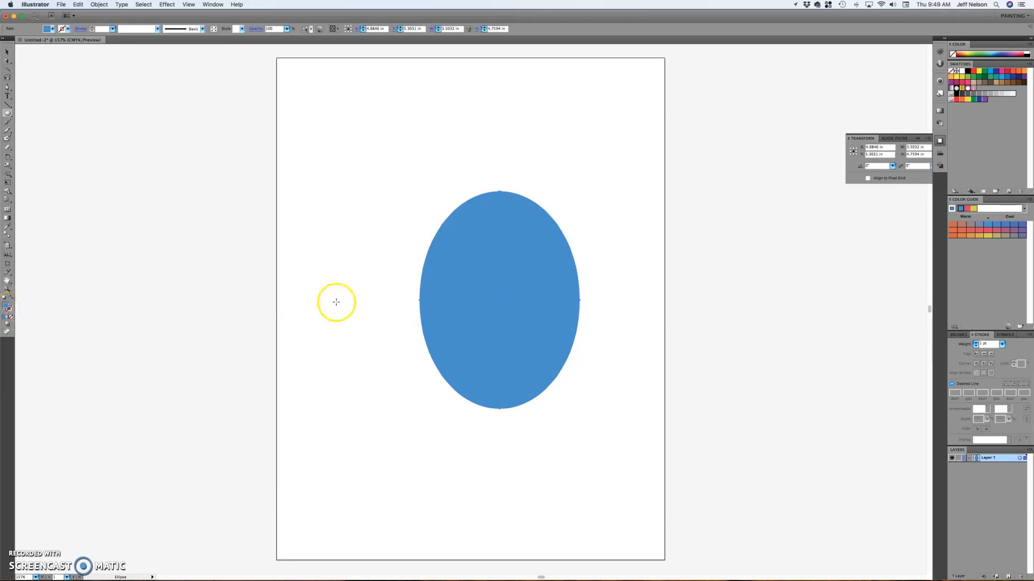
pyautogui.doubleClick(8, 307)
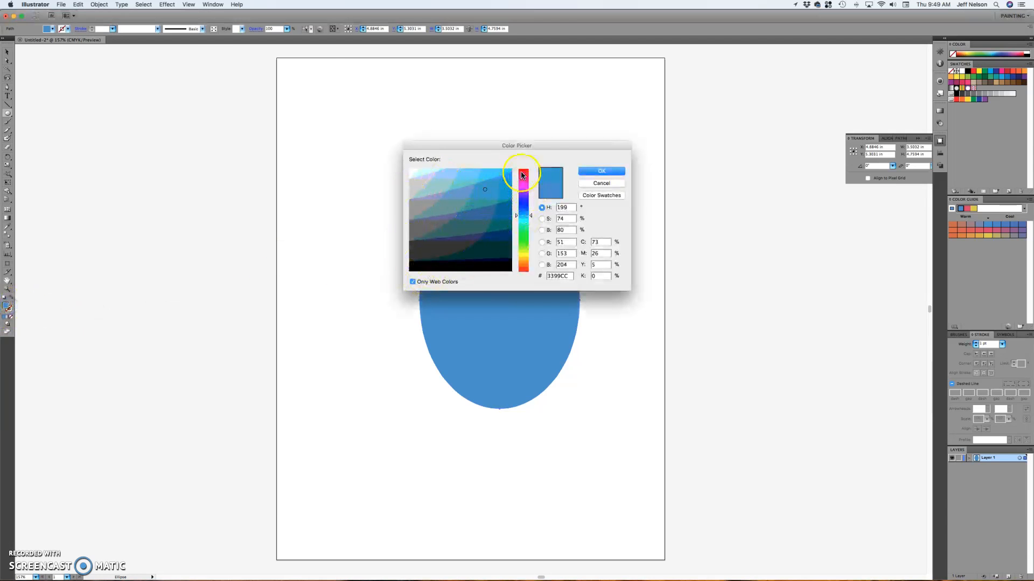
pyautogui.click(613, 184)
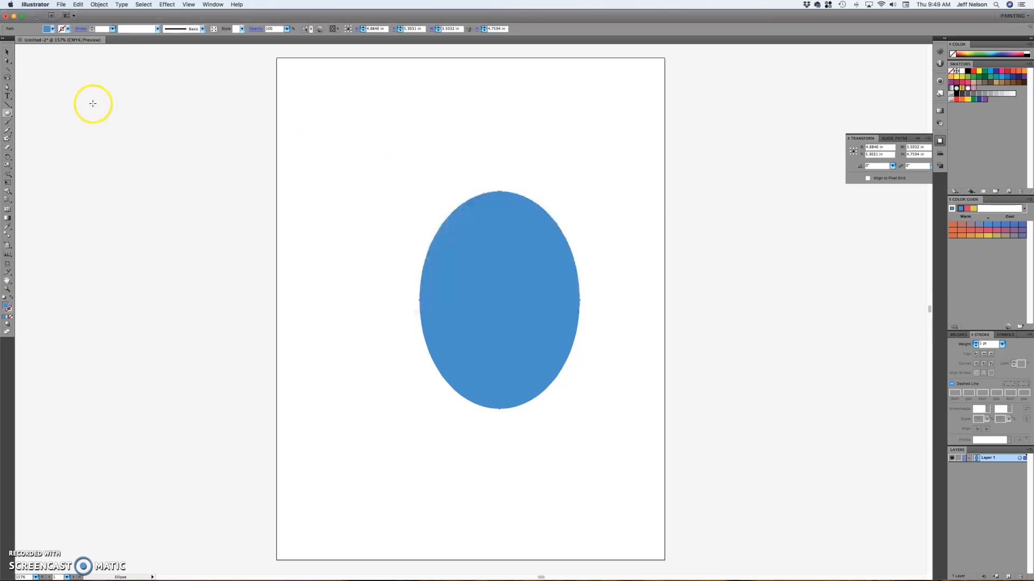
# Enlarge the ellipse to about 3.79 by 5.14 in and move it up and left on the artboard
pyautogui.click(7, 52)
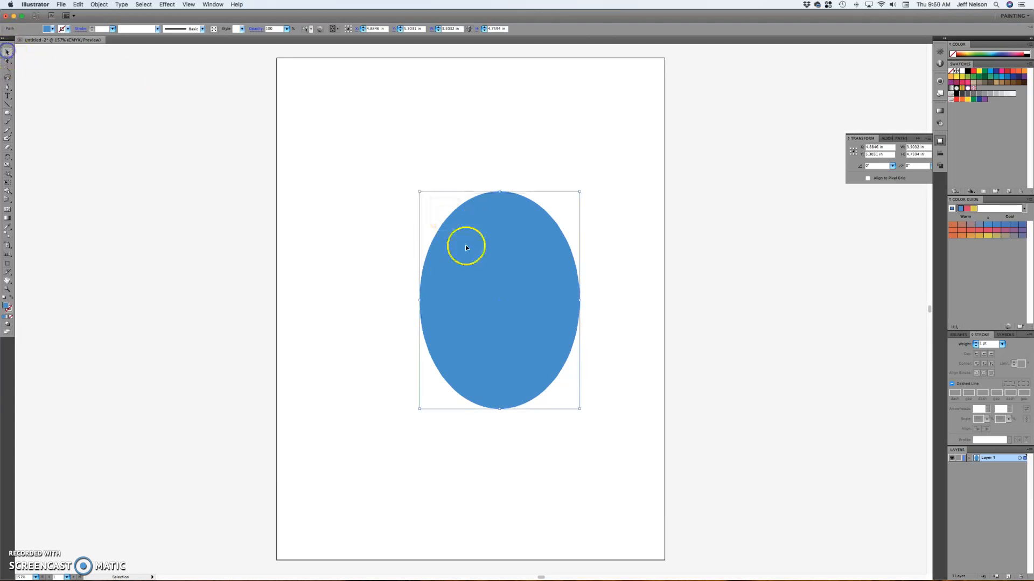
pyautogui.moveTo(527, 304); pyautogui.dragTo(427, 285)
pyautogui.moveTo(518, 172); pyautogui.dragTo(530, 151)
pyautogui.moveTo(474, 263); pyautogui.dragTo(490, 256)
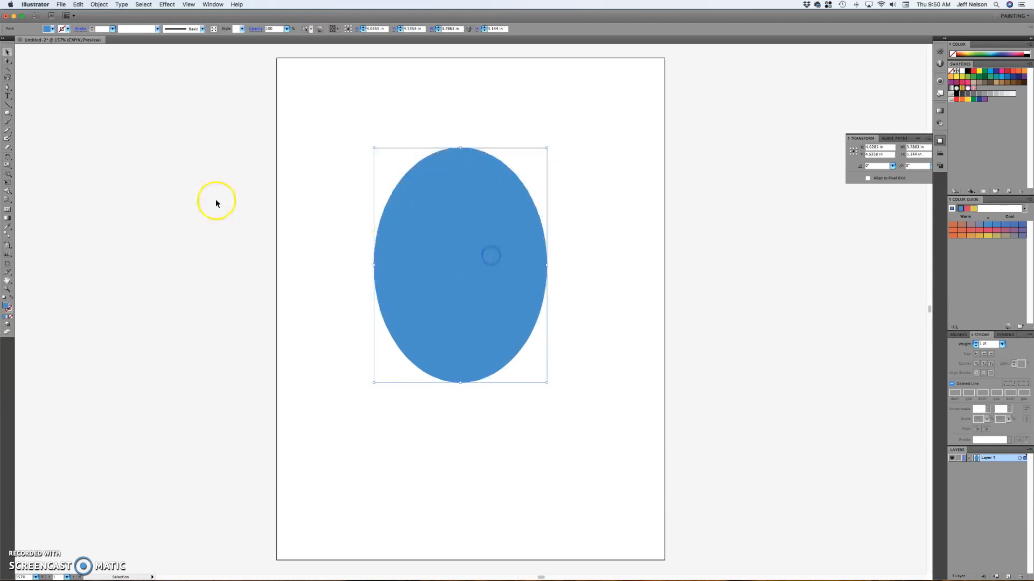
# Broaden the ellipse's top by extending both direction handles of its top anchor point to slightly beyond the shape's sides
pyautogui.click(8, 62)
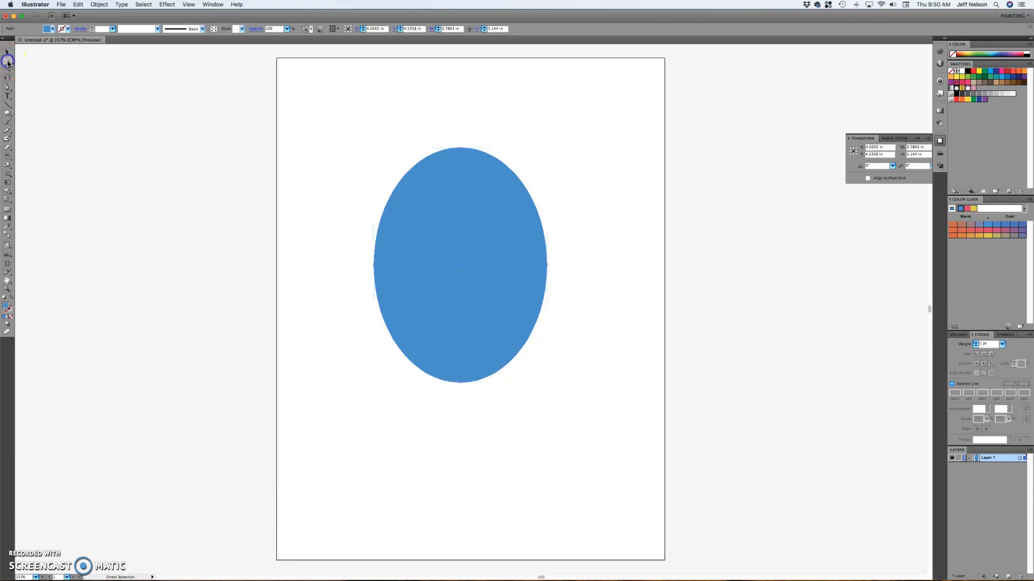
pyautogui.click(466, 123)
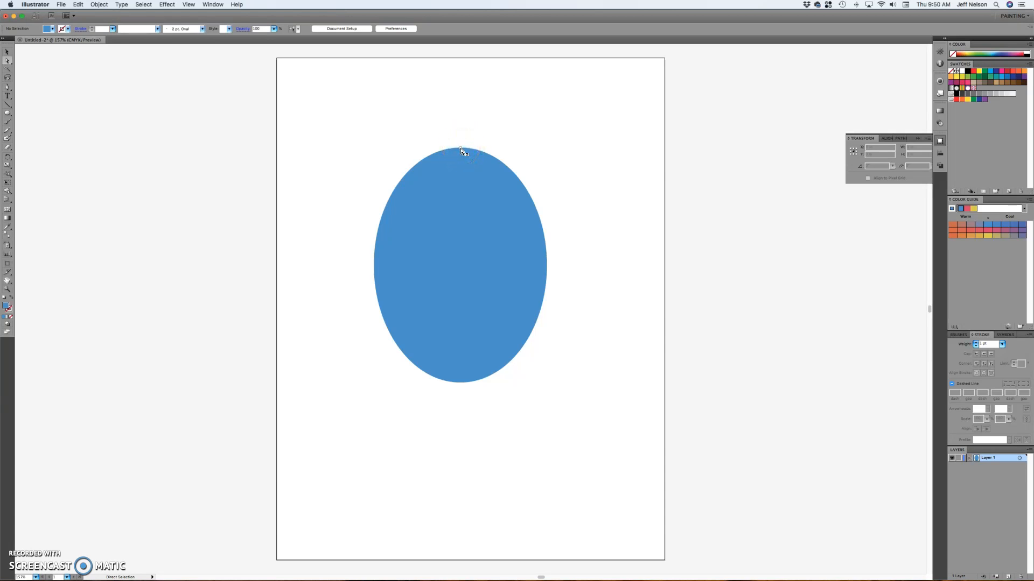
pyautogui.click(461, 151)
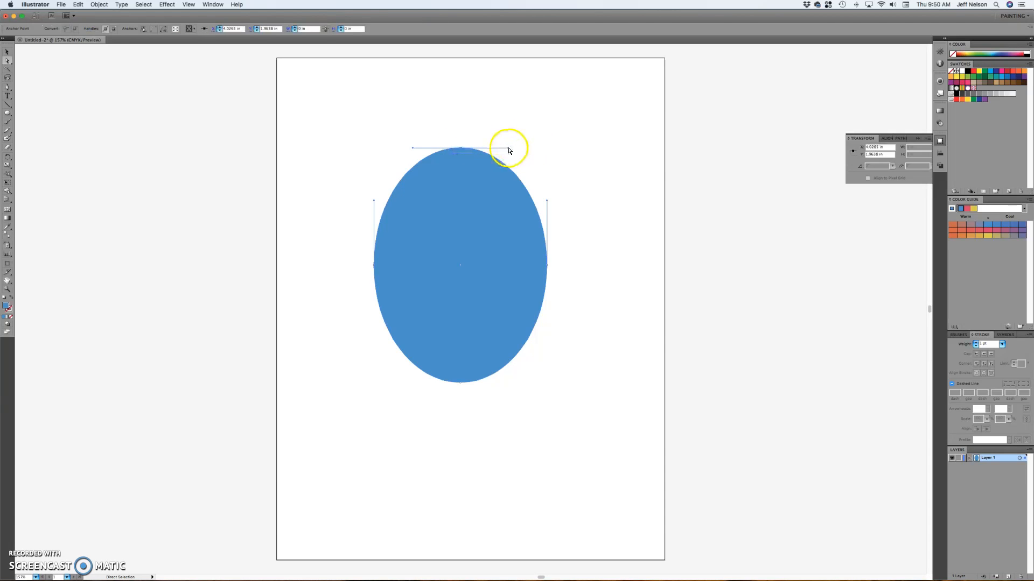
pyautogui.moveTo(509, 150); pyautogui.dragTo(534, 150)
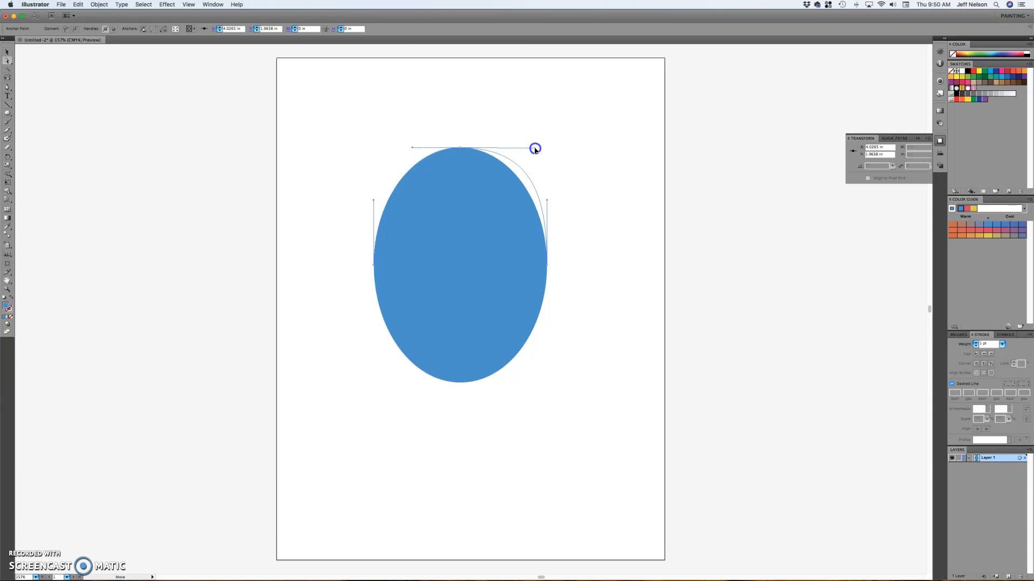
pyautogui.moveTo(535, 149)
pyautogui.mouseDown()
pyautogui.moveTo(509, 149)
pyautogui.moveTo(549, 150)
pyautogui.mouseUp()
pyautogui.moveTo(551, 149); pyautogui.dragTo(552, 149)
pyautogui.moveTo(412, 148); pyautogui.dragTo(366, 150)
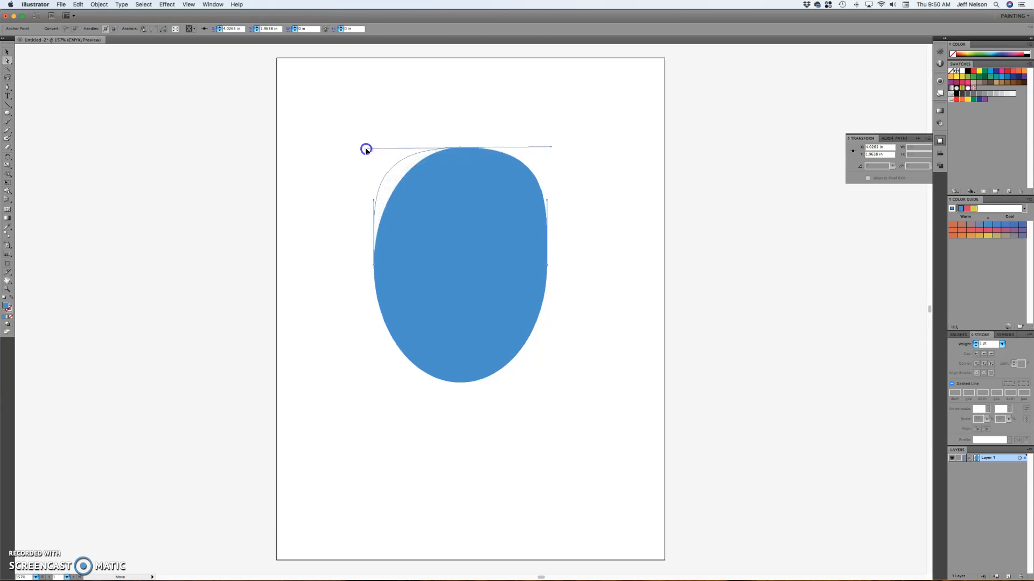
pyautogui.moveTo(364, 149); pyautogui.dragTo(364, 149)
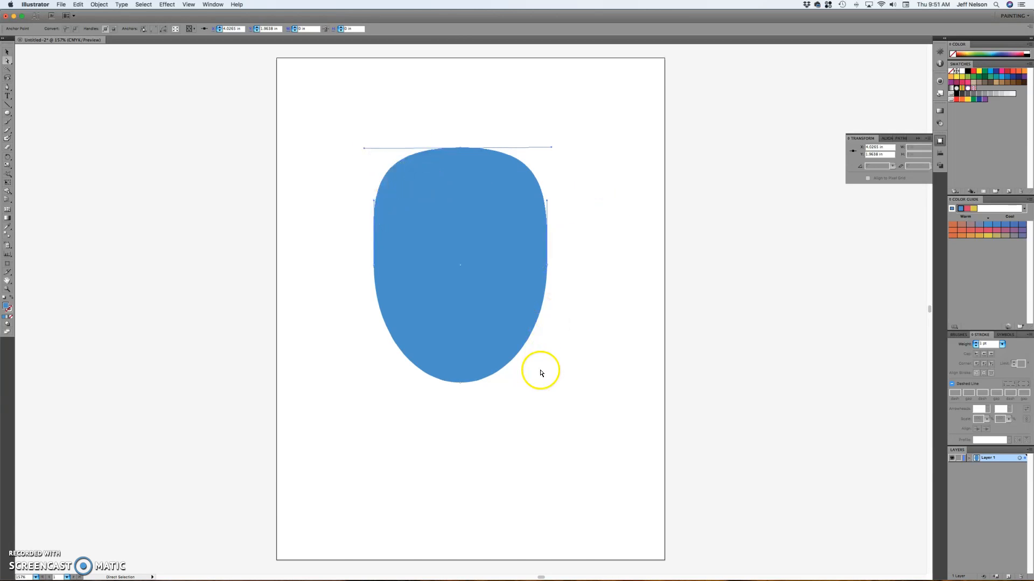
# Raise the shape's bottom anchor point by about half an inch and stretch the top anchor's handles farther outward on both sides
pyautogui.moveTo(461, 384); pyautogui.dragTo(461, 359)
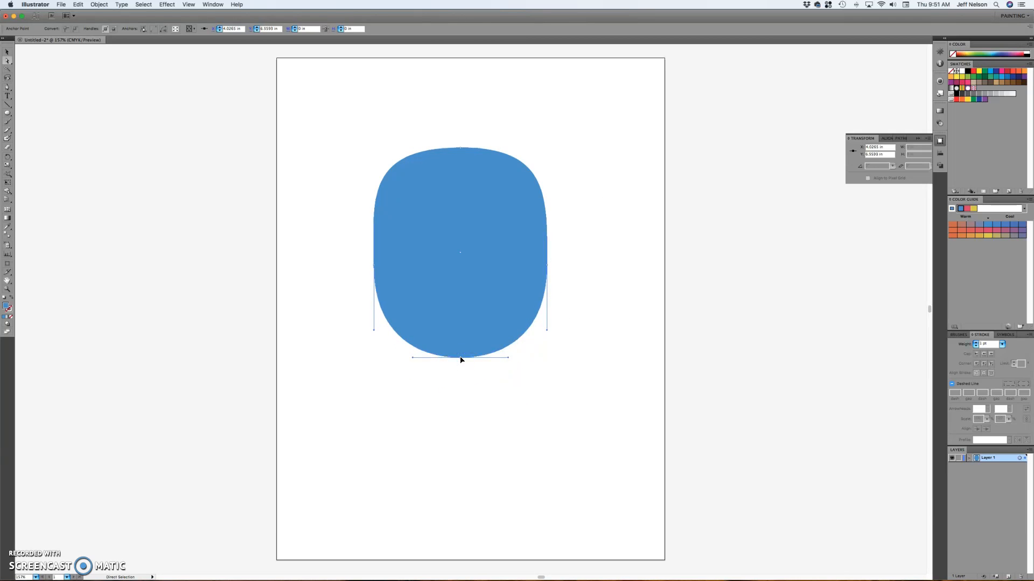
pyautogui.click(462, 148)
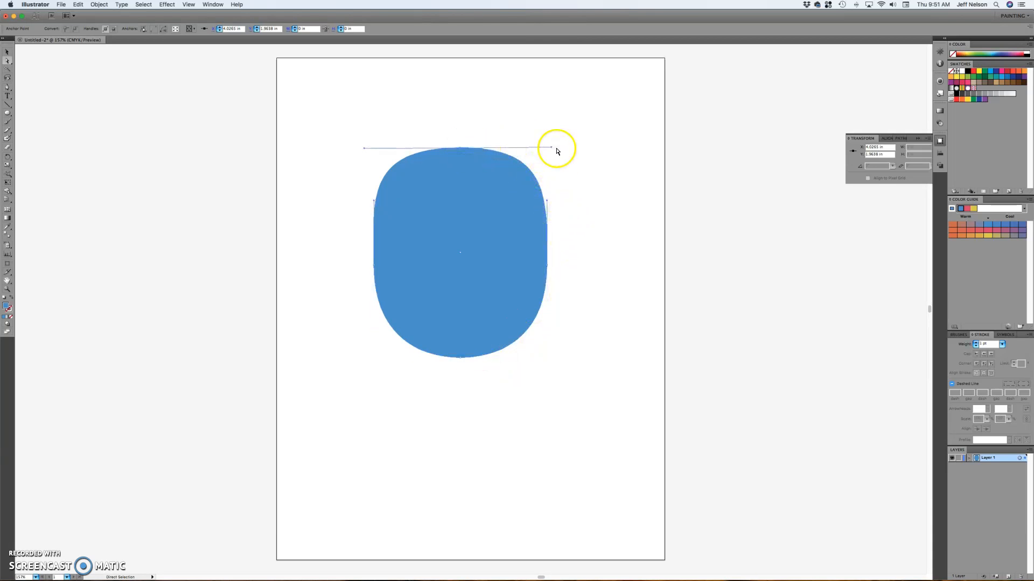
pyautogui.moveTo(551, 148); pyautogui.dragTo(596, 146)
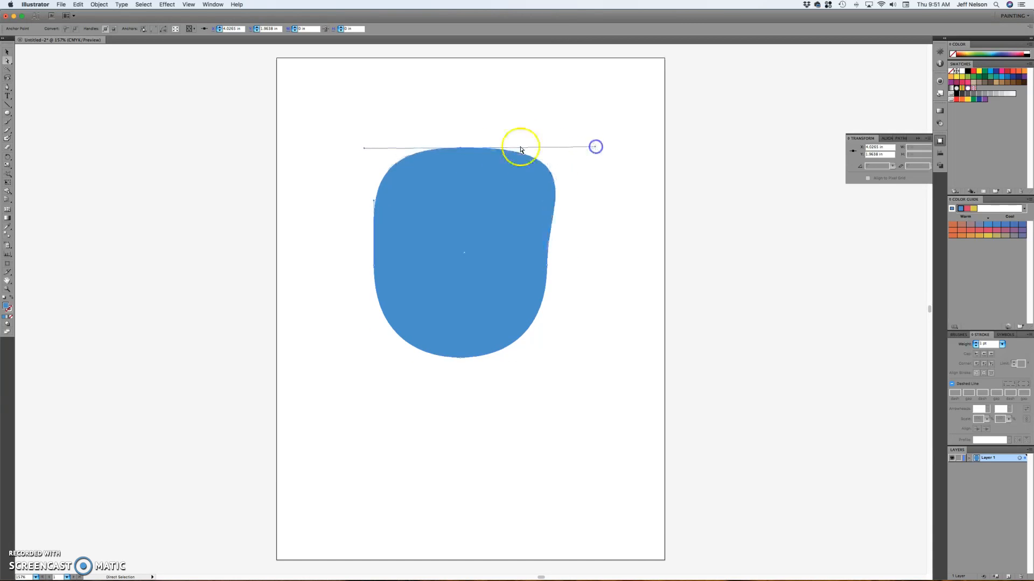
pyautogui.moveTo(364, 148); pyautogui.dragTo(323, 147)
# Widen the shape by moving its side anchor points outward to about X 1.73 and 6.31 in, and nudge the bottom anchor up
pyautogui.moveTo(373, 264); pyautogui.dragTo(355, 267)
pyautogui.moveTo(547, 268); pyautogui.dragTo(565, 265)
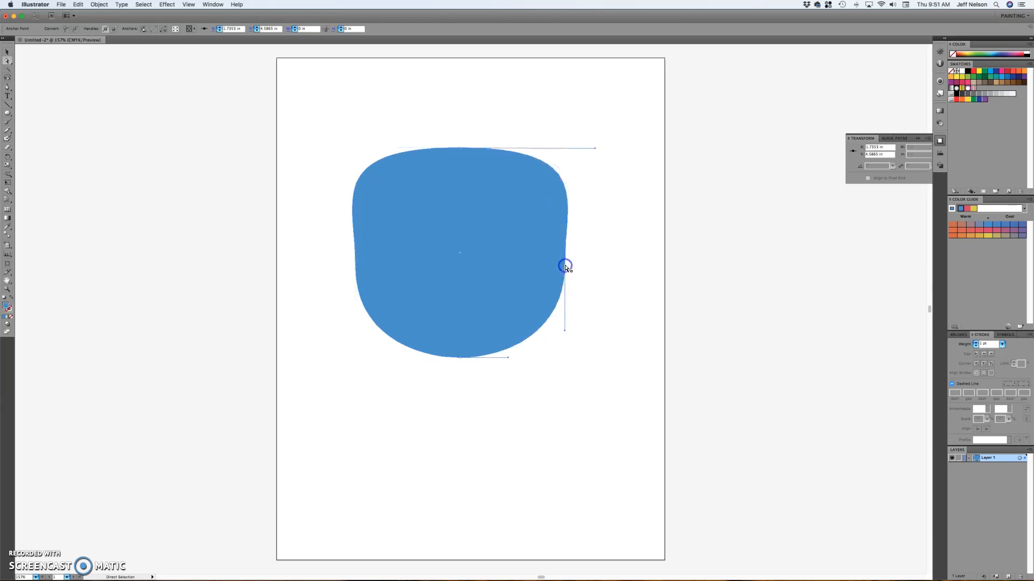
pyautogui.moveTo(460, 357)
pyautogui.mouseDown()
pyautogui.moveTo(460, 378)
pyautogui.moveTo(461, 357)
pyautogui.mouseUp()
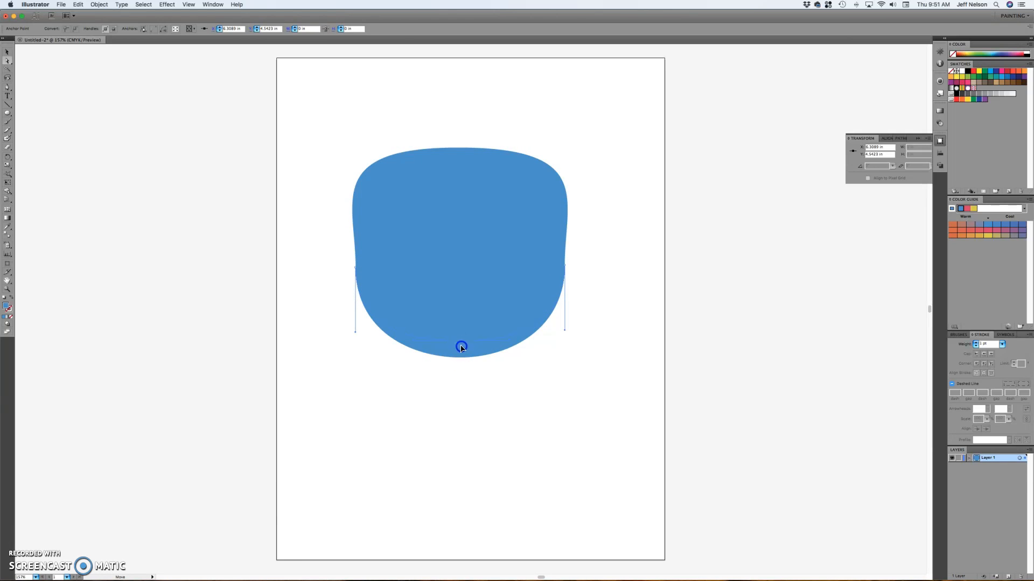
pyautogui.click(510, 397)
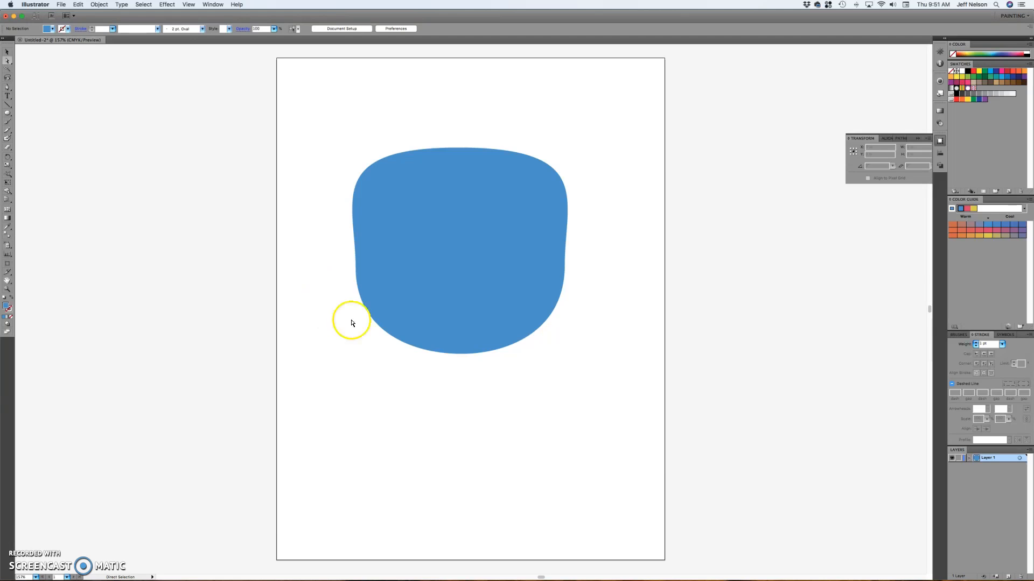
# Draw a circle about 1 in wide below the large shape and a smaller one about 0.48 in wide beside it
pyautogui.click(8, 115)
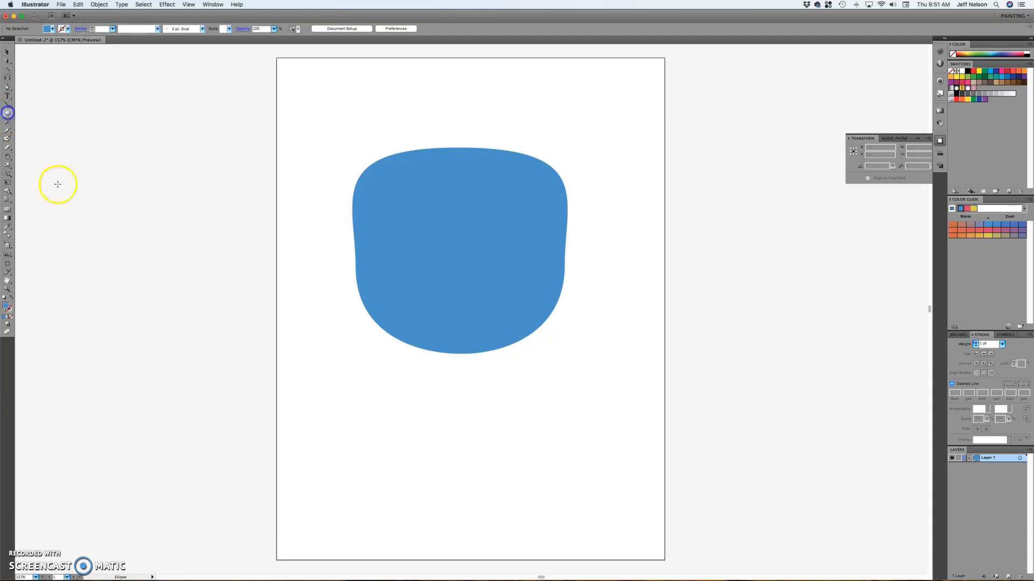
pyautogui.moveTo(337, 398); pyautogui.dragTo(383, 444)
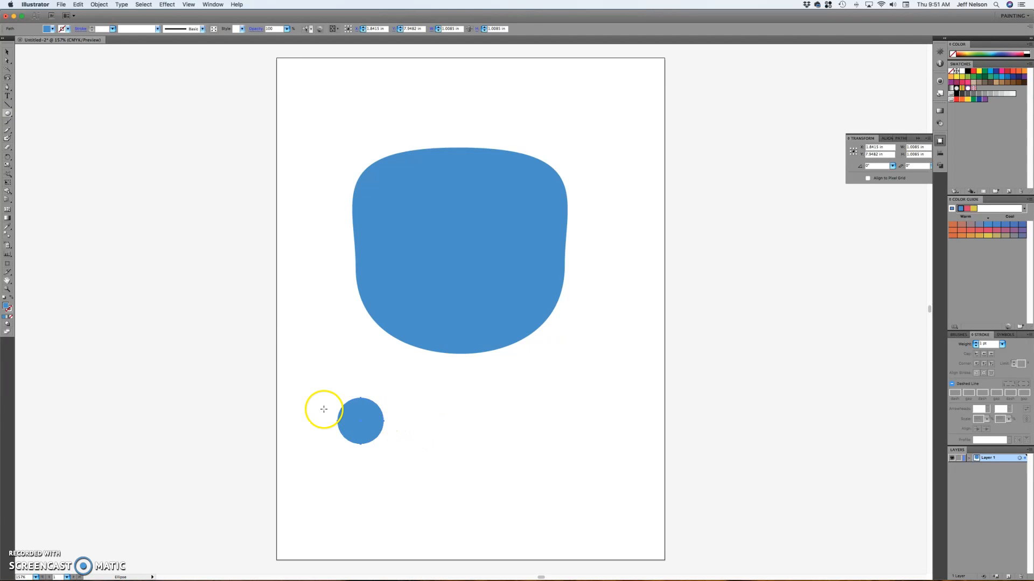
pyautogui.click(7, 51)
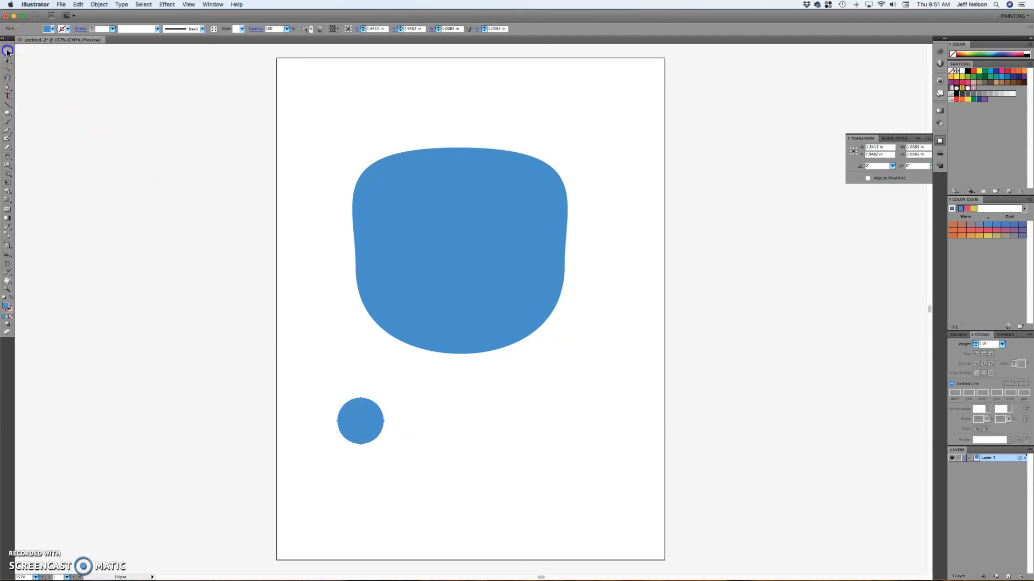
pyautogui.click(8, 113)
pyautogui.moveTo(405, 434); pyautogui.dragTo(427, 455)
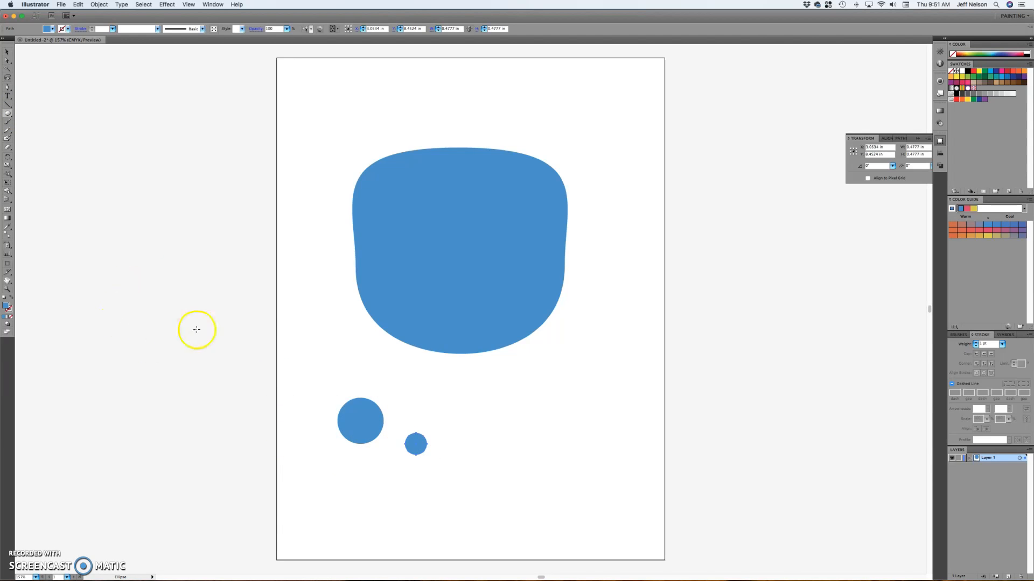
# Move the small circle onto the lower-right edge of the larger circle
pyautogui.click(6, 53)
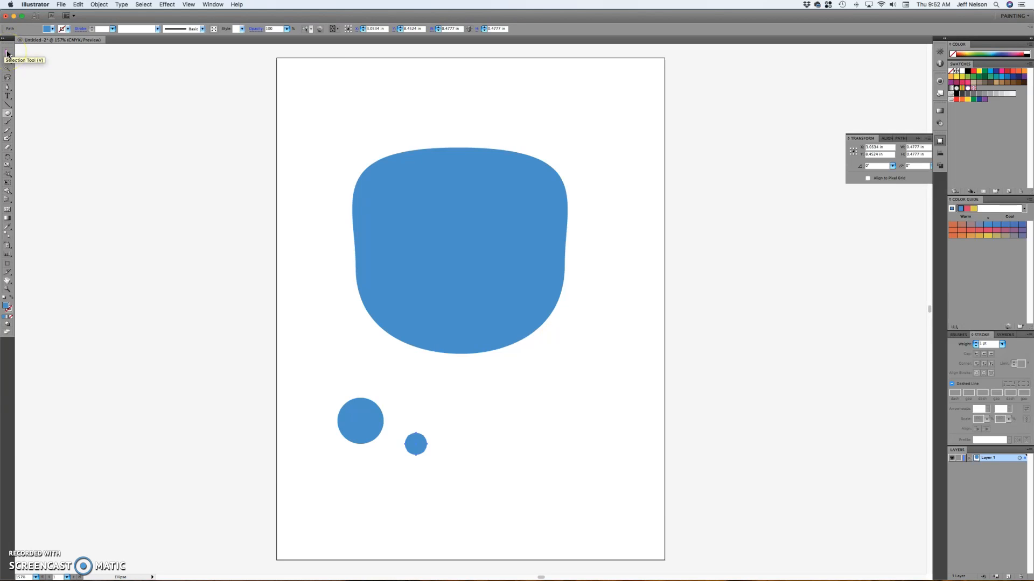
pyautogui.click(8, 62)
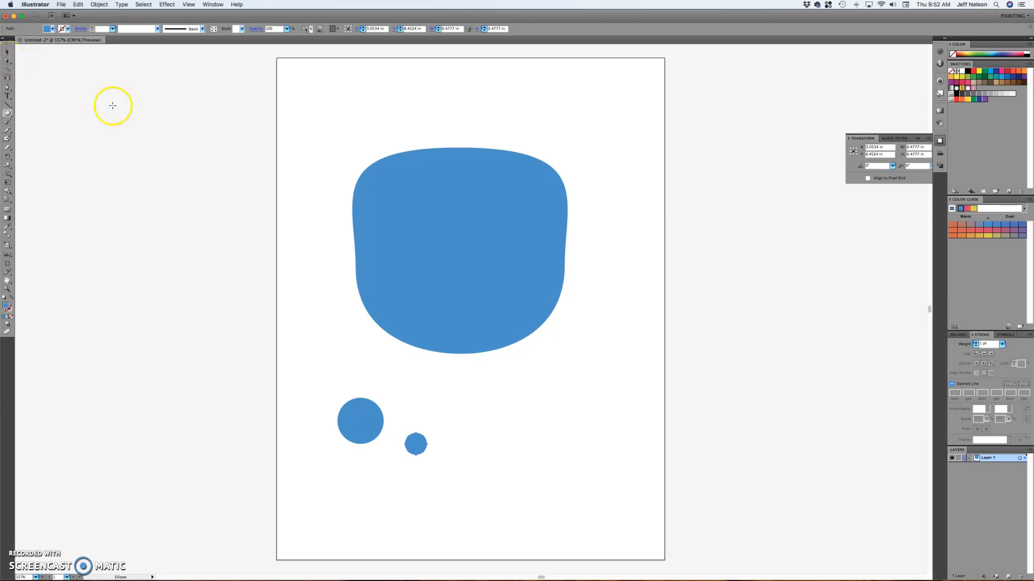
pyautogui.click(5, 53)
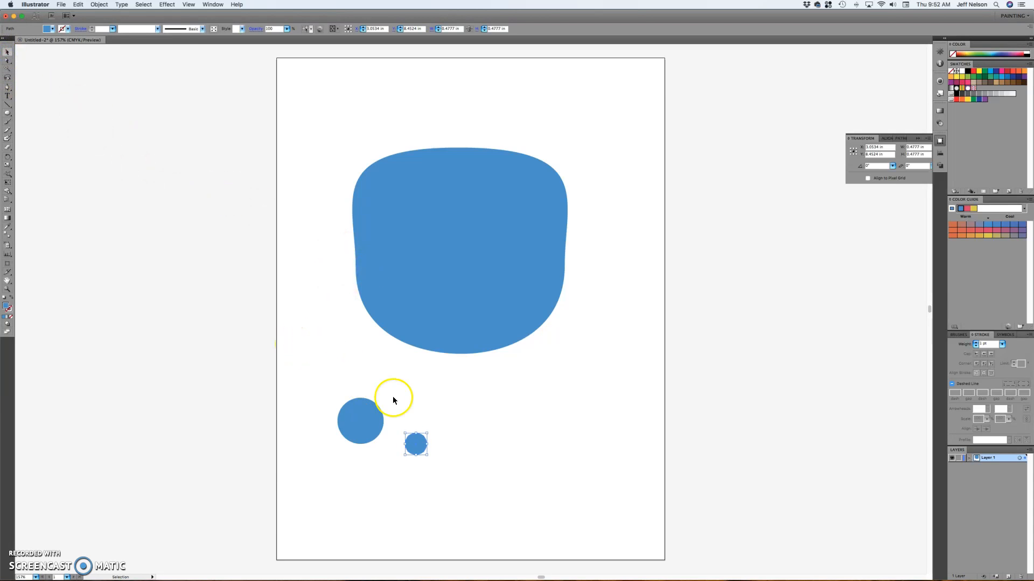
pyautogui.click(419, 448)
pyautogui.moveTo(401, 443); pyautogui.dragTo(387, 440)
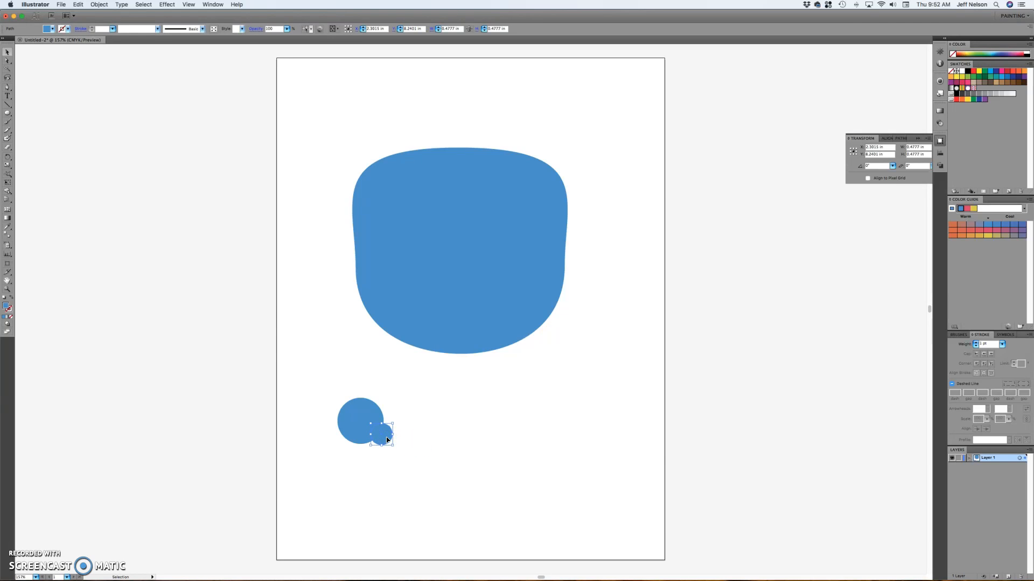
# Place a duplicate of the small circle on the larger circle's lower-left edge, mirroring the first one
pyautogui.moveTo(374, 439); pyautogui.dragTo(343, 439)
pyautogui.moveTo(335, 439); pyautogui.dragTo(348, 441)
pyautogui.moveTo(348, 441); pyautogui.dragTo(347, 440)
pyautogui.click(437, 431)
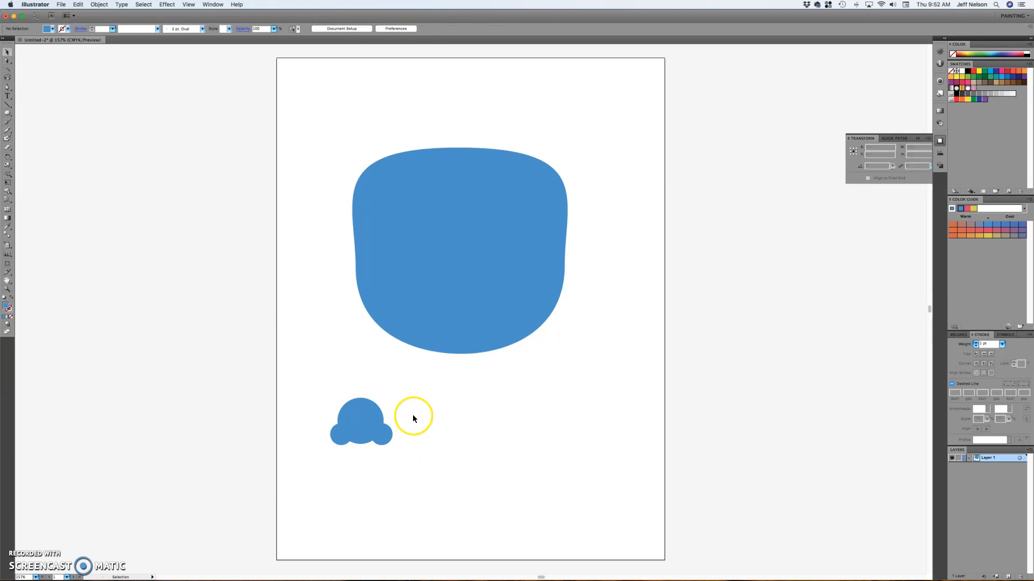
# Select the three overlapping circles together and group them
pyautogui.moveTo(326, 410); pyautogui.dragTo(422, 459)
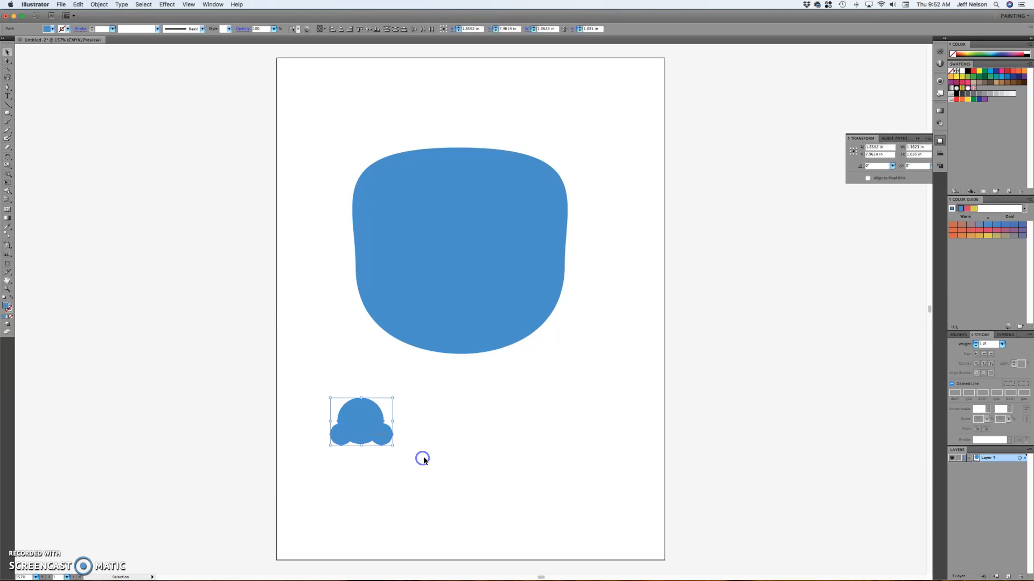
pyautogui.click(438, 404)
pyautogui.moveTo(314, 397); pyautogui.dragTo(397, 457)
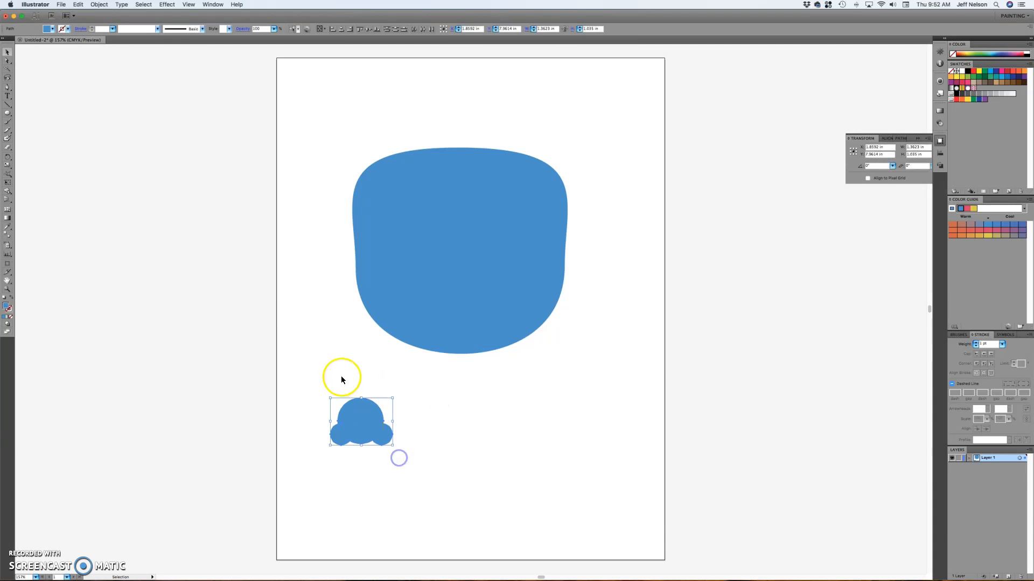
pyautogui.click(460, 464)
pyautogui.moveTo(302, 387); pyautogui.dragTo(431, 462)
pyautogui.click(63, 5)
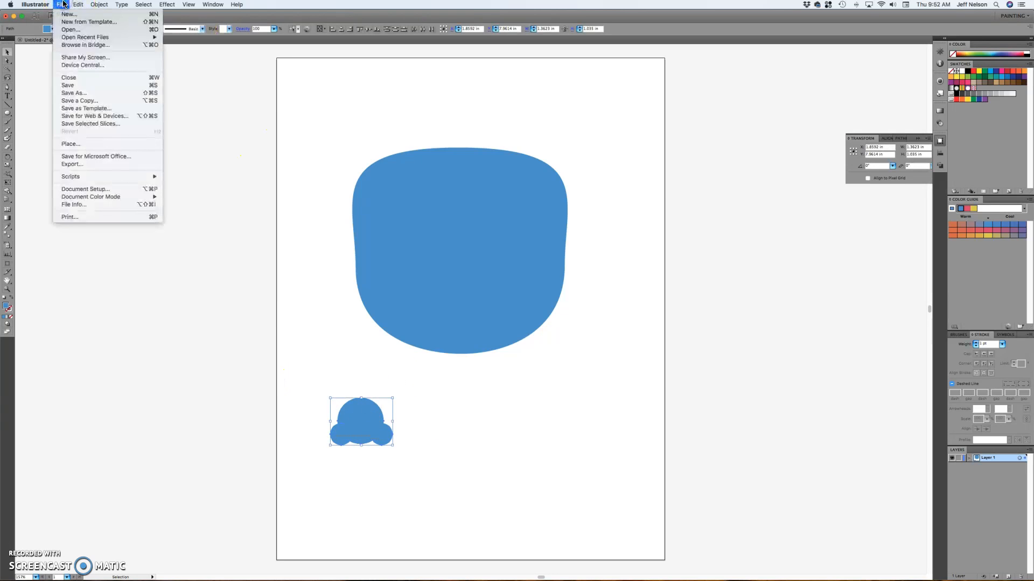
pyautogui.click(99, 5)
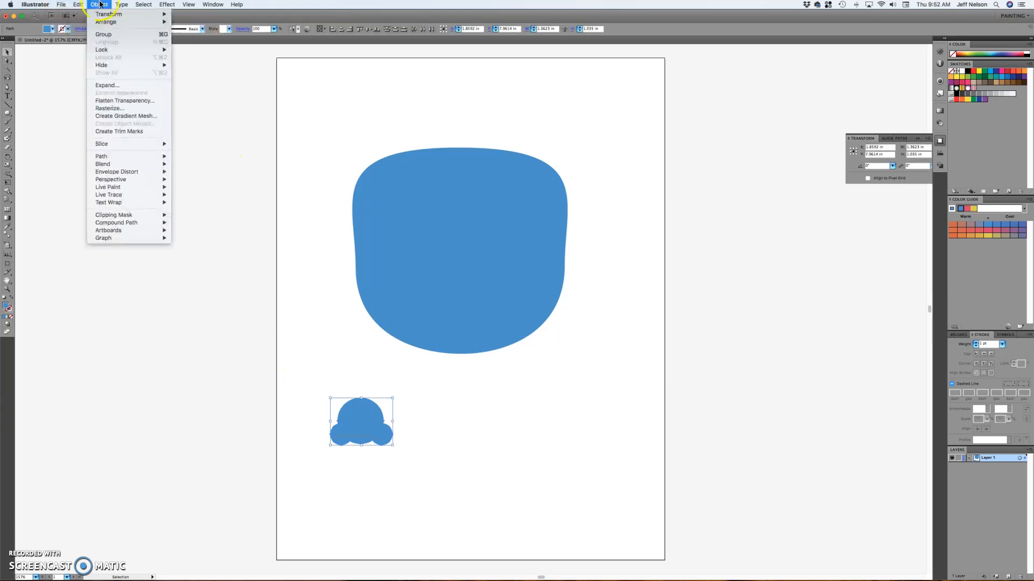
pyautogui.click(107, 35)
# Move the grouped circles about 0.6 in to the right and slightly up, and reselect the group
pyautogui.click(350, 374)
pyautogui.moveTo(364, 421); pyautogui.dragTo(392, 418)
pyautogui.click(588, 408)
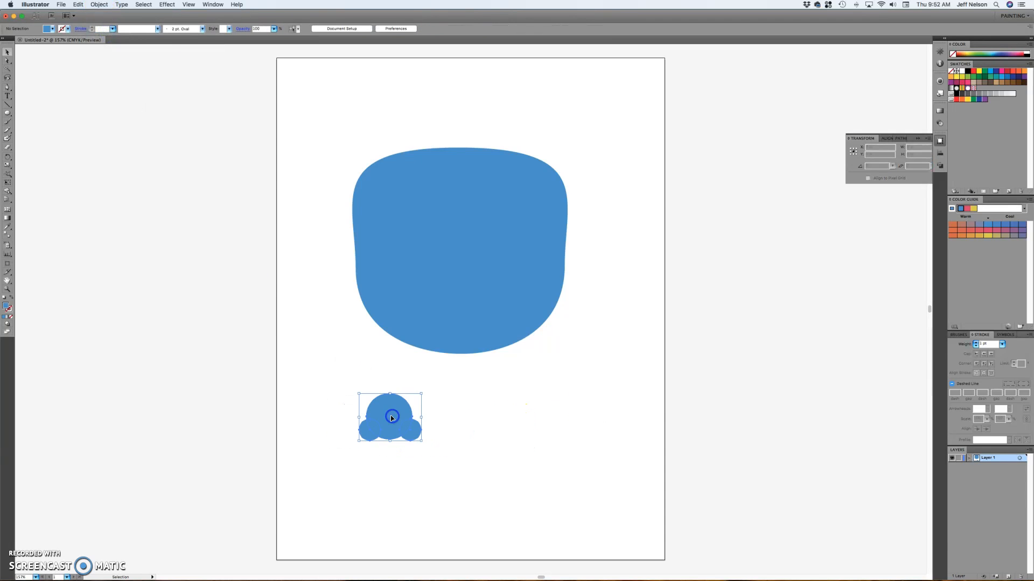
pyautogui.click(450, 422)
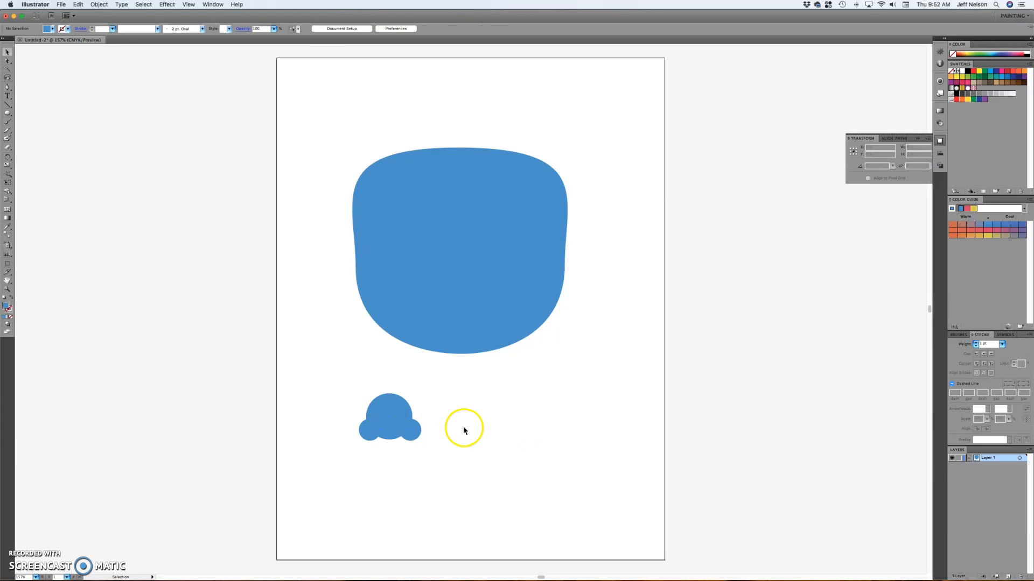
pyautogui.moveTo(337, 403); pyautogui.dragTo(439, 443)
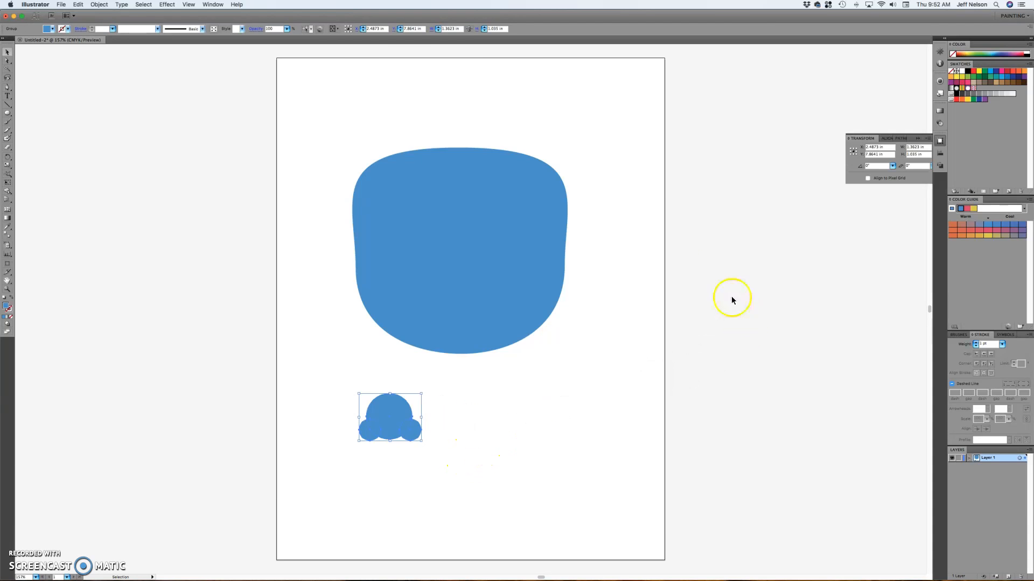
# Unite the three grouped circles into a single shape with Pathfinder
pyautogui.click(212, 4)
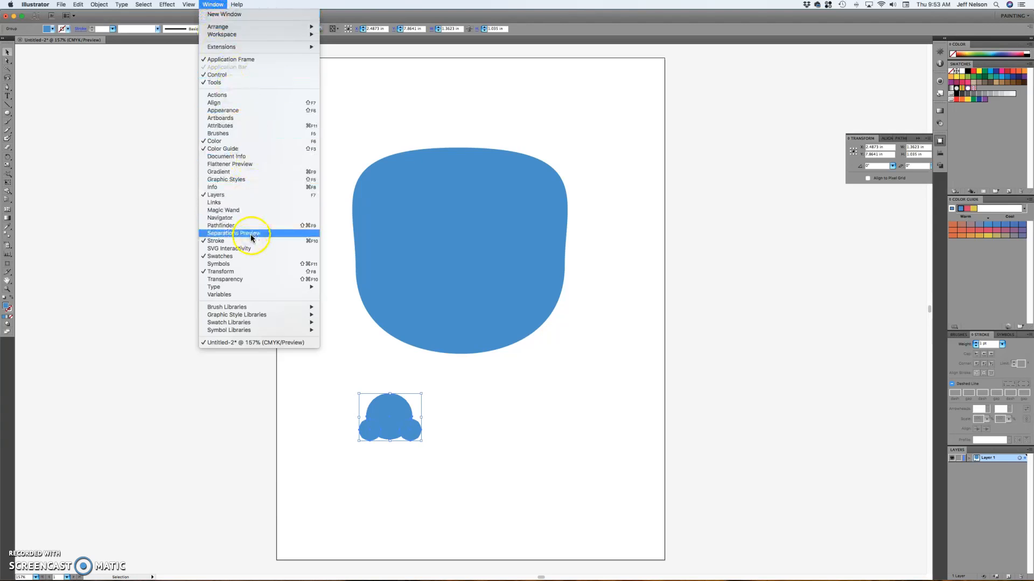
pyautogui.click(234, 227)
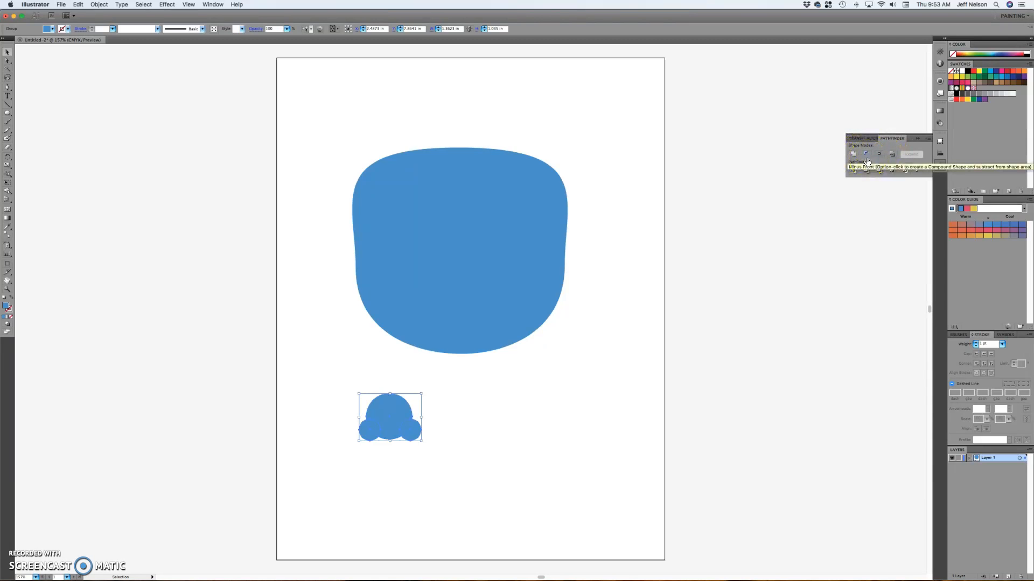
pyautogui.click(853, 154)
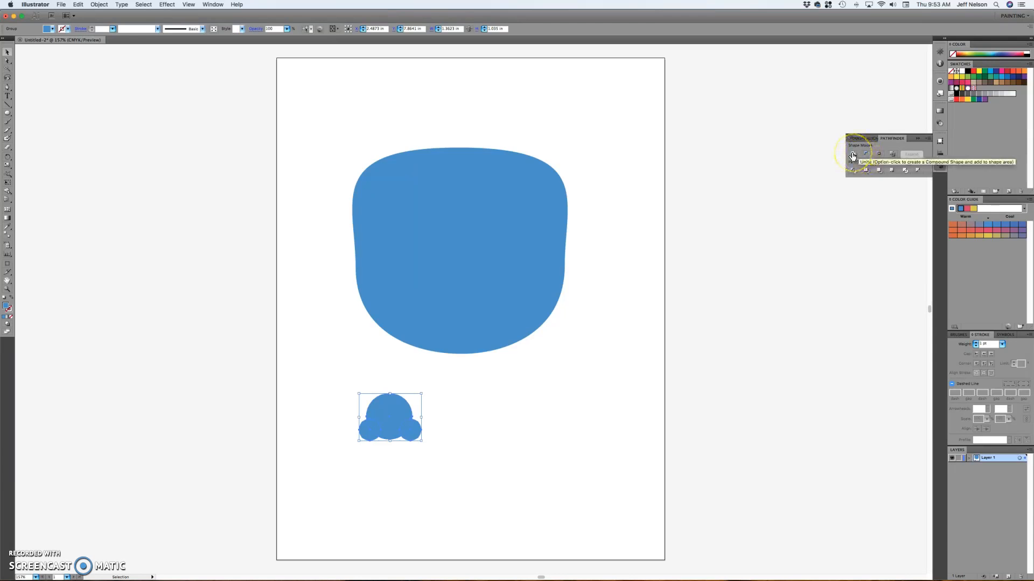
pyautogui.click(853, 155)
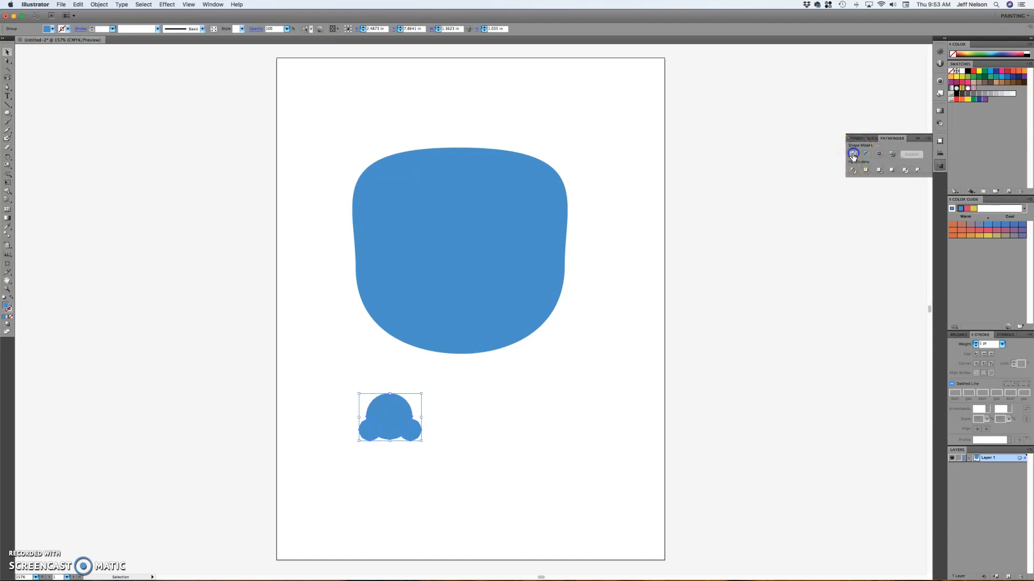
pyautogui.click(516, 409)
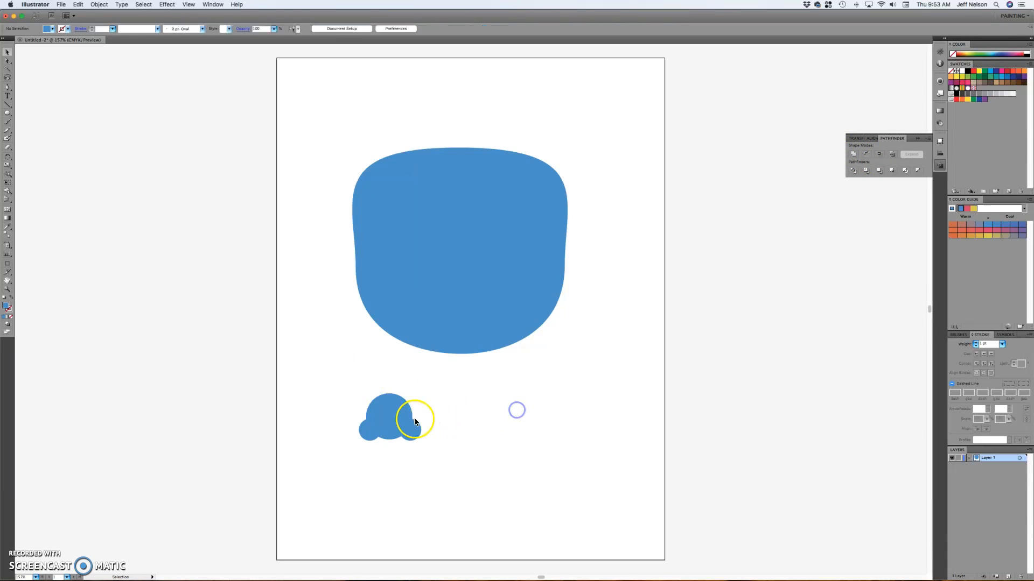
# Move the united shape just below the large blue shape and fill it with the pinkish red from the Triad harmony
pyautogui.moveTo(389, 412); pyautogui.dragTo(377, 390)
pyautogui.click(434, 418)
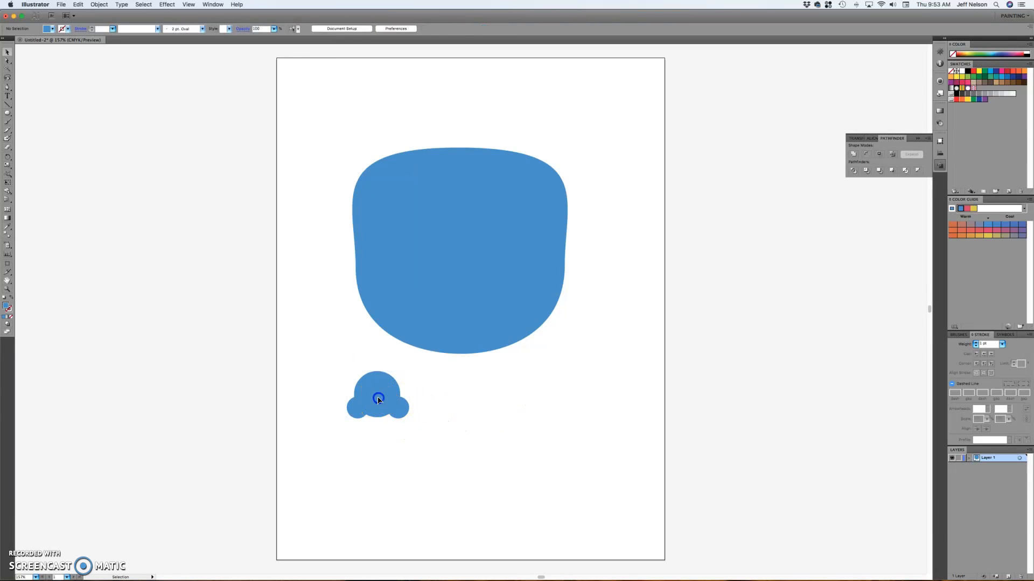
pyautogui.moveTo(496, 221); pyautogui.dragTo(463, 343)
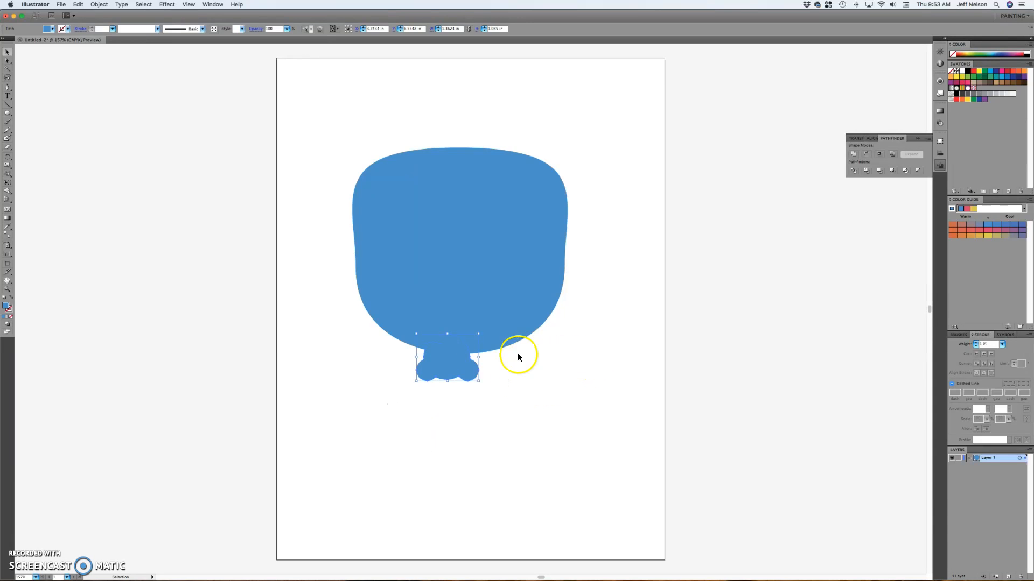
pyautogui.moveTo(463, 357); pyautogui.dragTo(468, 394)
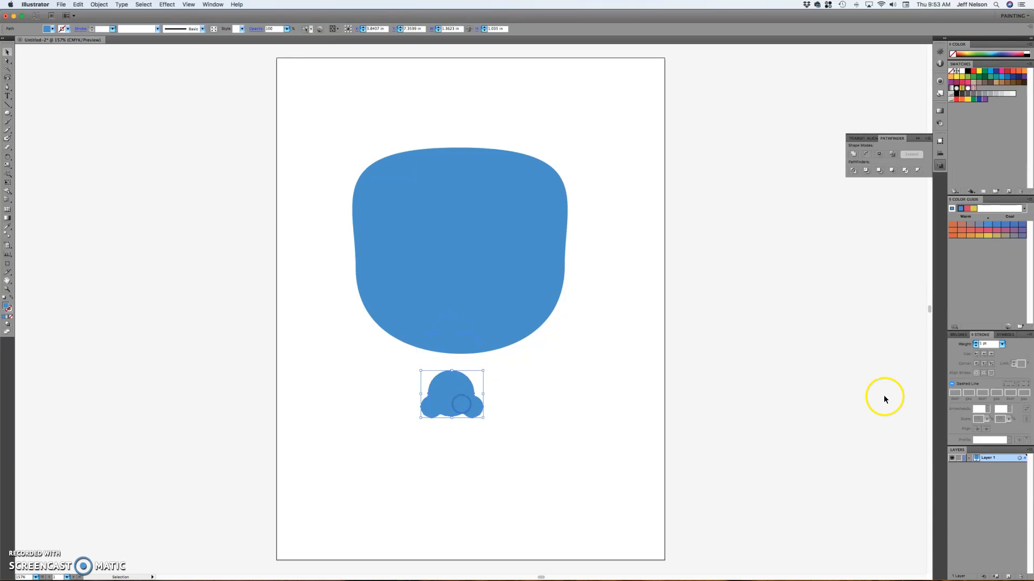
pyautogui.click(967, 210)
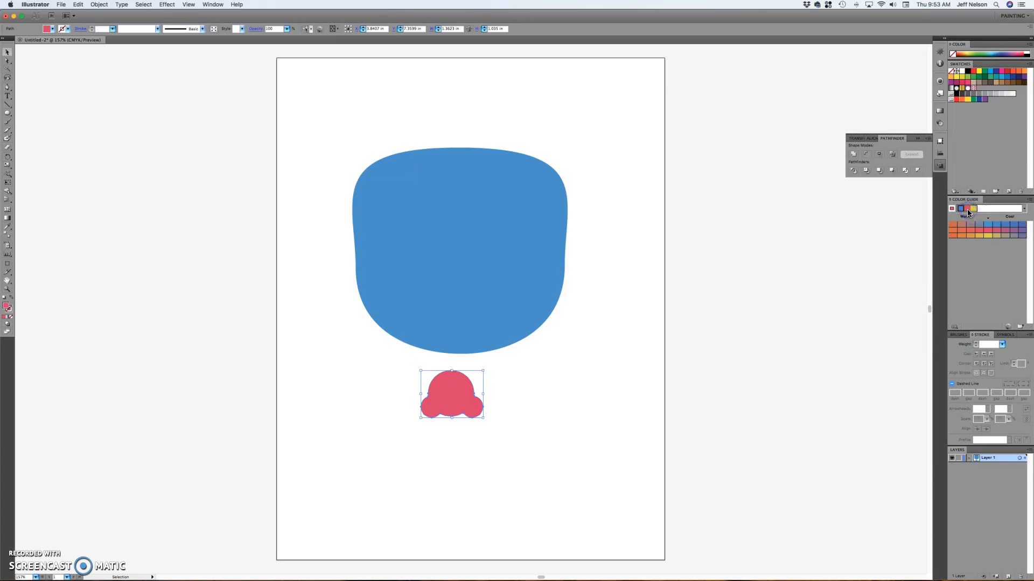
# Examine the Color Guide's options and its list of harmony rules without changing the Triad rule
pyautogui.click(1029, 201)
pyautogui.click(1028, 201)
pyautogui.click(1001, 282)
pyautogui.click(1023, 211)
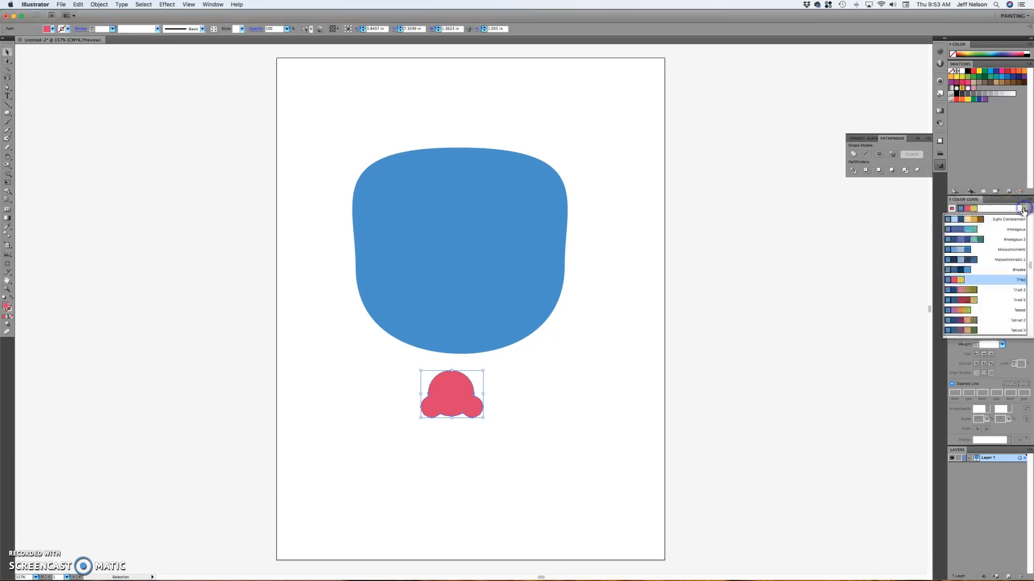
pyautogui.click(1023, 210)
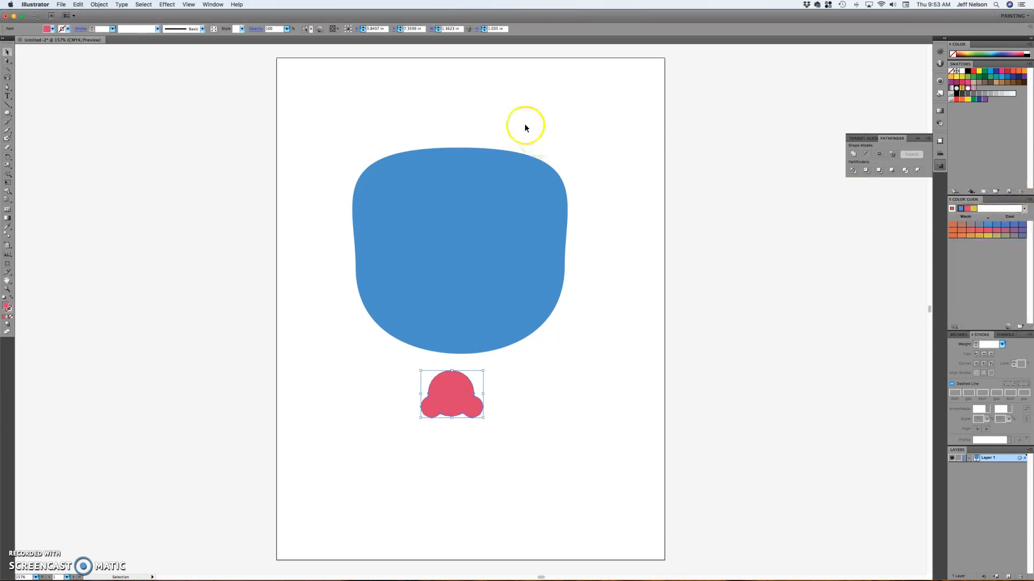
pyautogui.click(212, 4)
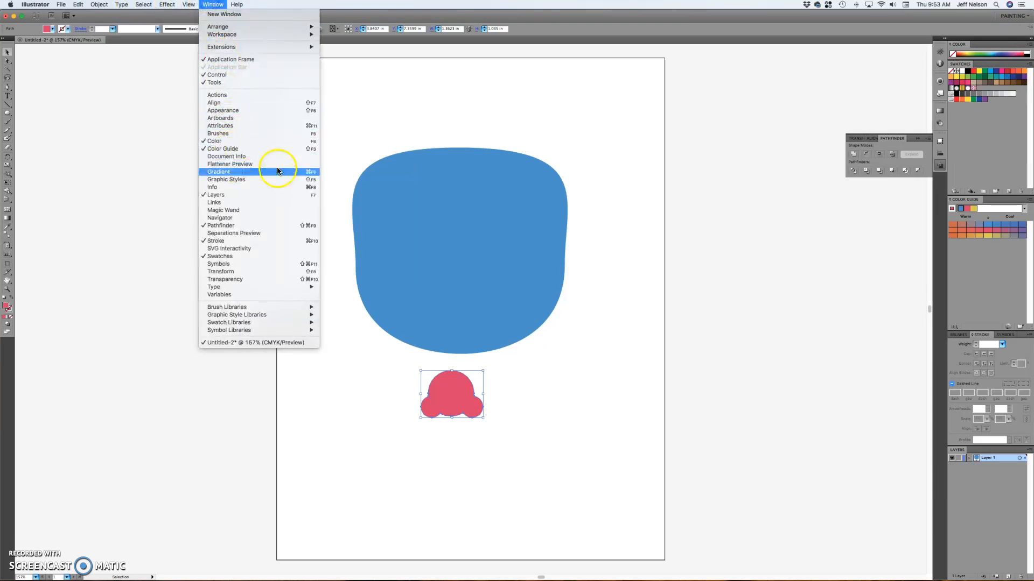
pyautogui.click(782, 290)
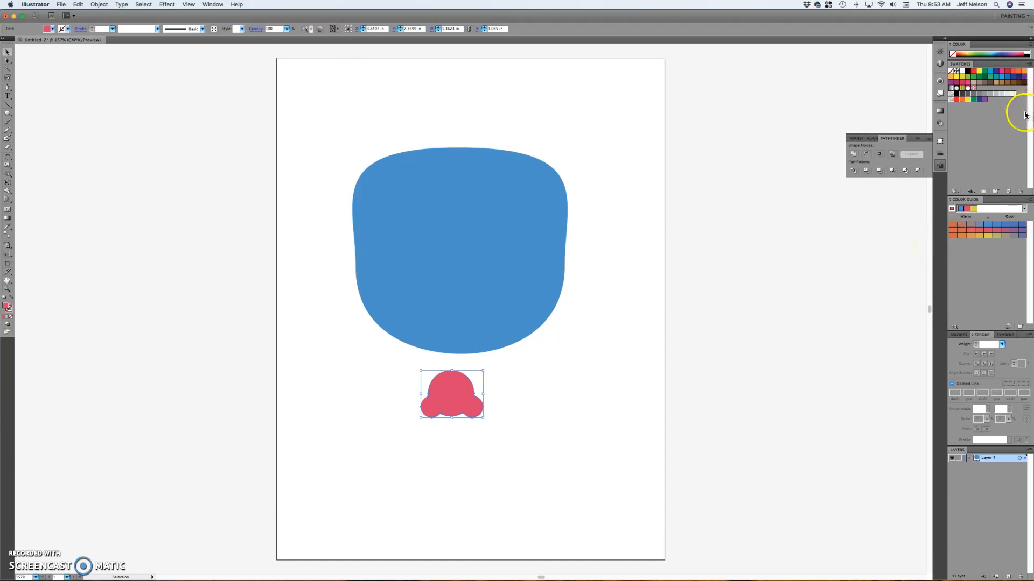
pyautogui.click(1023, 210)
pyautogui.click(1024, 210)
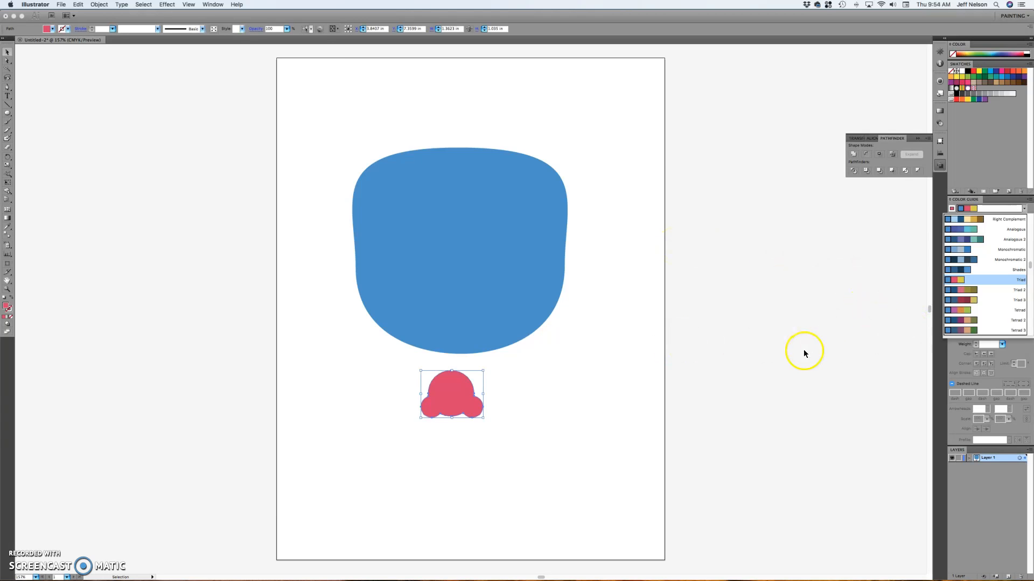
pyautogui.click(771, 321)
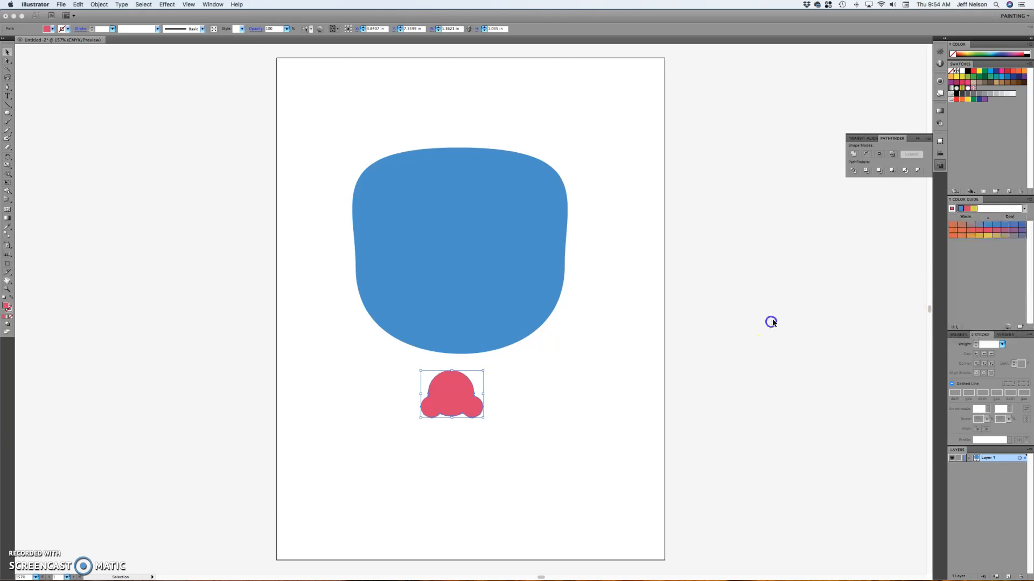
# Move the red nose shape onto the middle of the large blue head and deselect it
pyautogui.click(449, 404)
pyautogui.moveTo(449, 404); pyautogui.dragTo(462, 252)
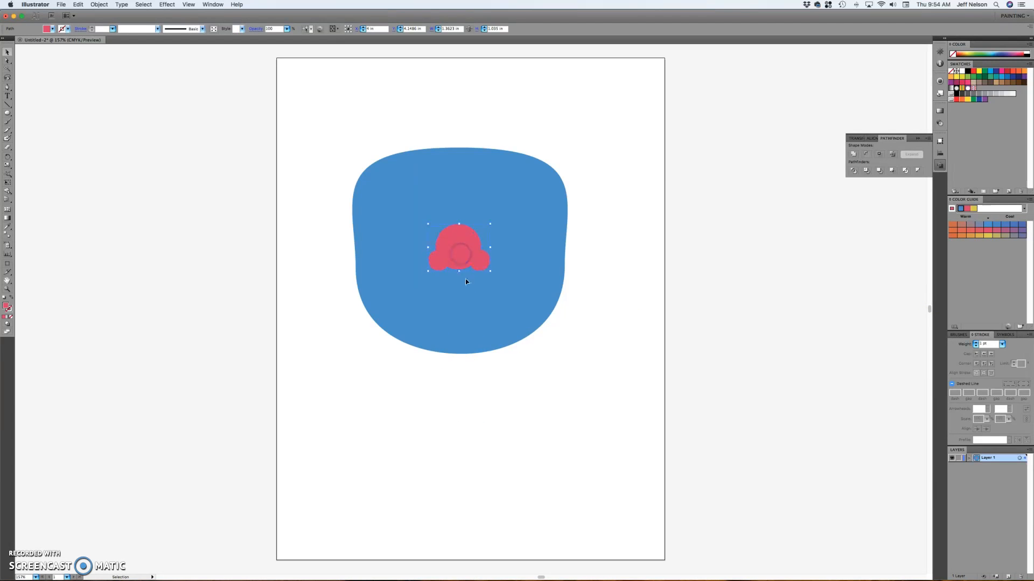
pyautogui.click(515, 402)
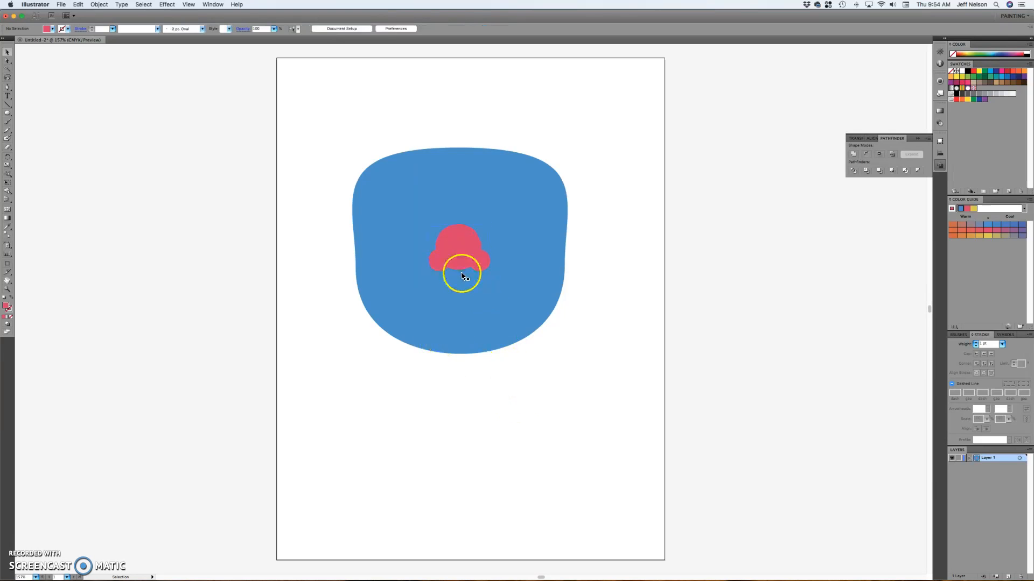
# Draw a small ellipse about 0.23 in wide and 0.13 in high beside the head's lower-left edge and fill it black
pyautogui.click(8, 113)
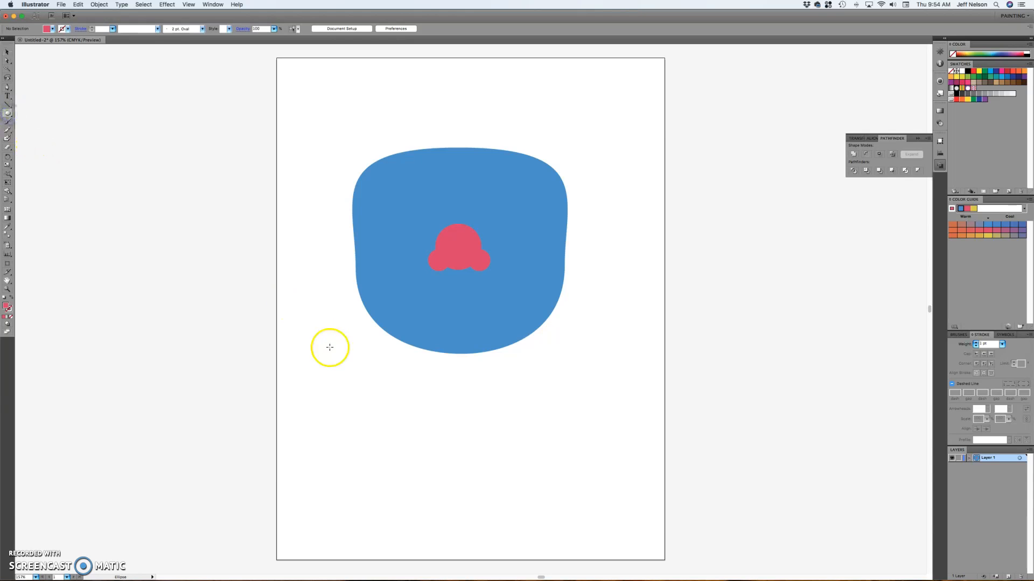
pyautogui.moveTo(334, 358); pyautogui.dragTo(333, 359)
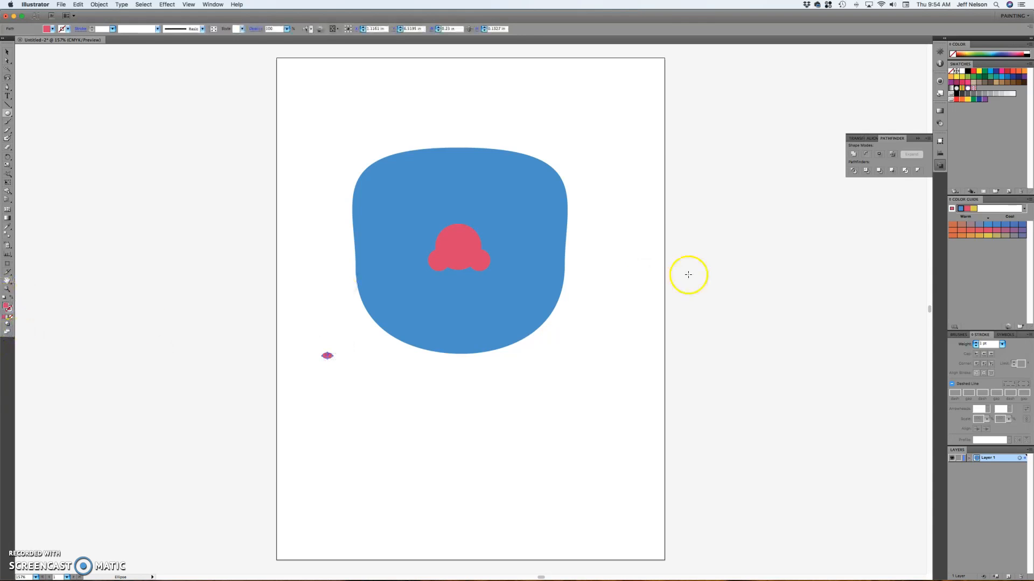
pyautogui.click(956, 73)
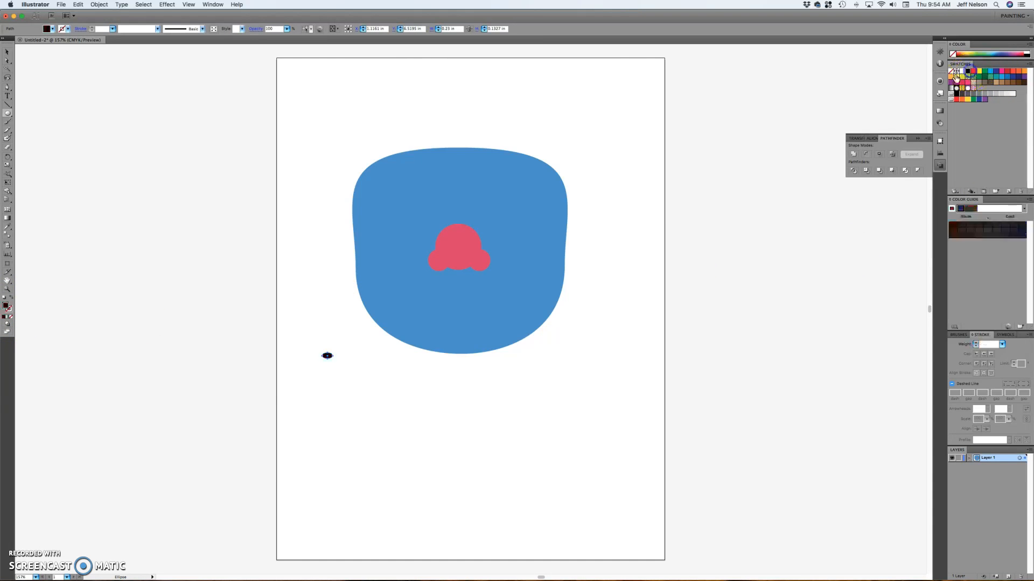
# Move the black ellipse onto the lower edge of the nose's left lobe as a nostril
pyautogui.click(6, 52)
pyautogui.click(341, 409)
pyautogui.click(414, 294)
pyautogui.click(445, 267)
pyautogui.moveTo(445, 267); pyautogui.dragTo(444, 267)
pyautogui.click(485, 424)
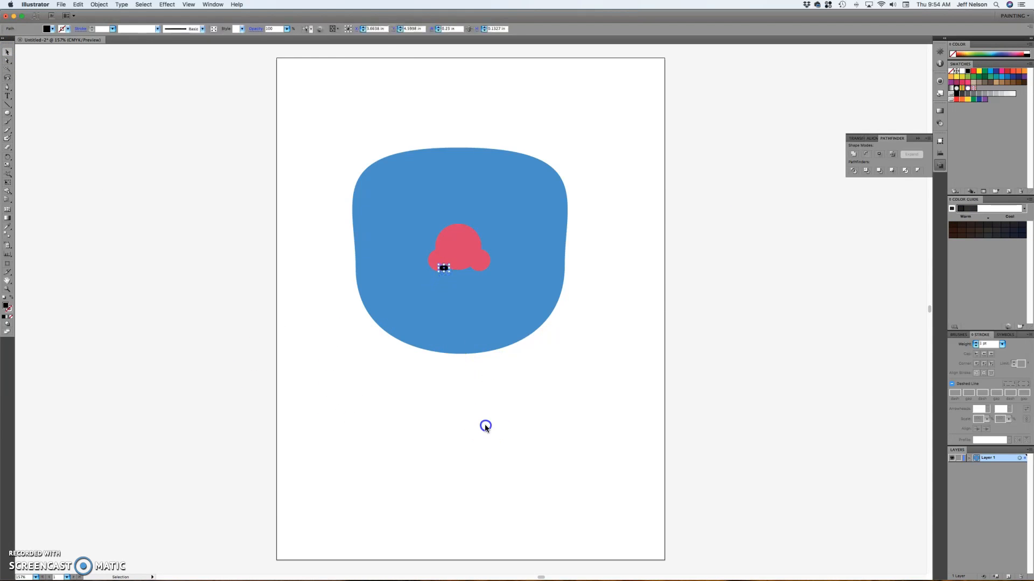
# Scale the black nostril down slightly to about 0.21 in wide and adjust its position on the nose's left lobe
pyautogui.press('super+equal')
pyautogui.press('super+equal')
pyautogui.click(441, 258)
pyautogui.click(420, 231)
pyautogui.click(418, 232)
pyautogui.click(430, 248)
pyautogui.click(422, 233)
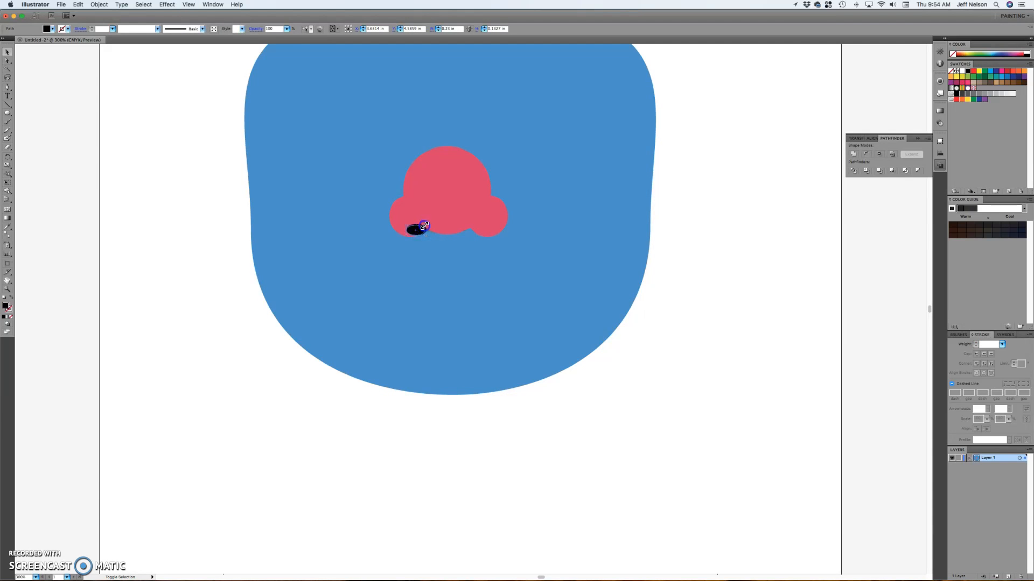
pyautogui.click(439, 241)
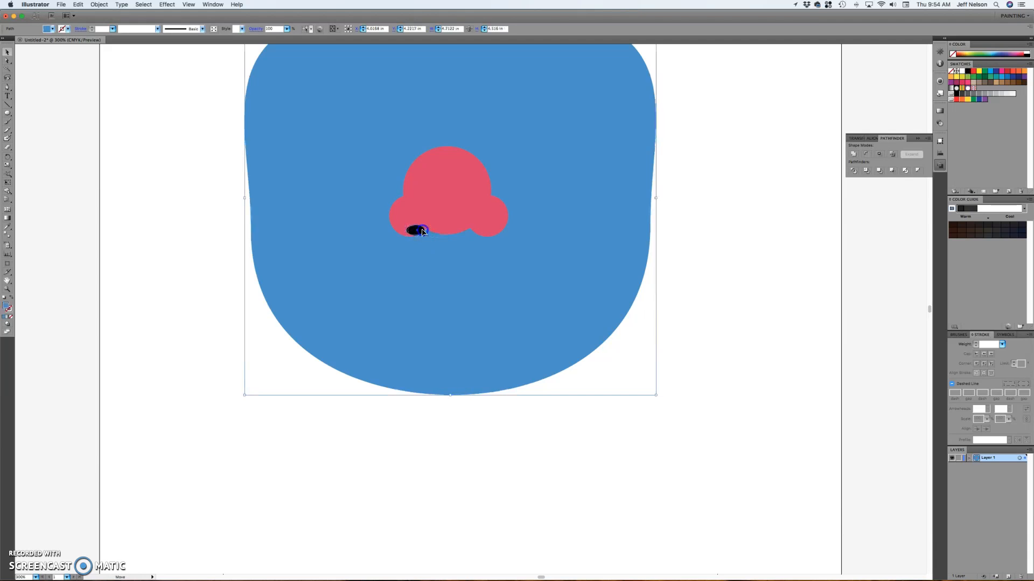
pyautogui.click(422, 233)
pyautogui.click(454, 260)
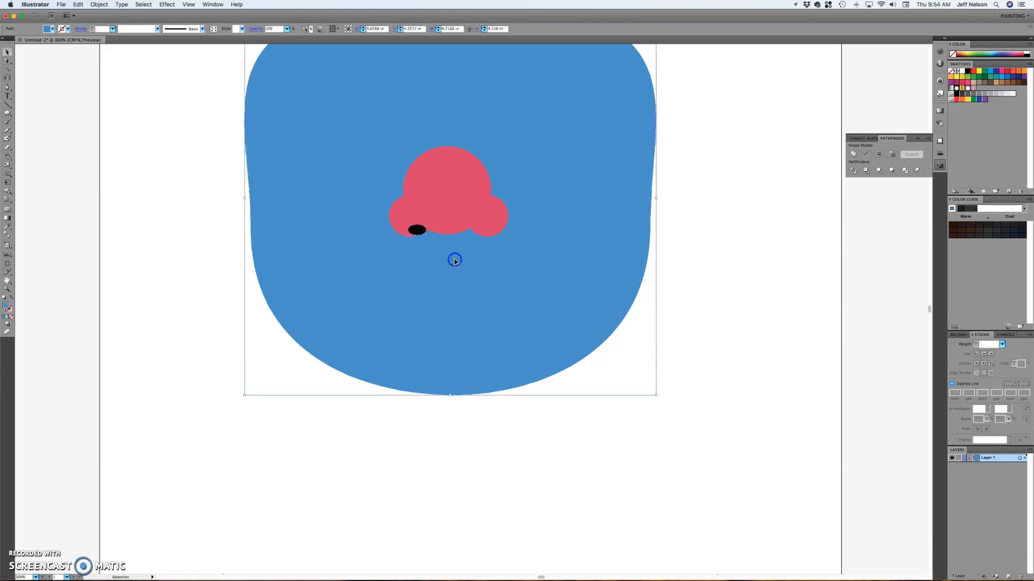
# Rotate the nostril slightly counterclockwise so its inner end tilts up, and adjust its position on the left lobe
pyautogui.click(418, 232)
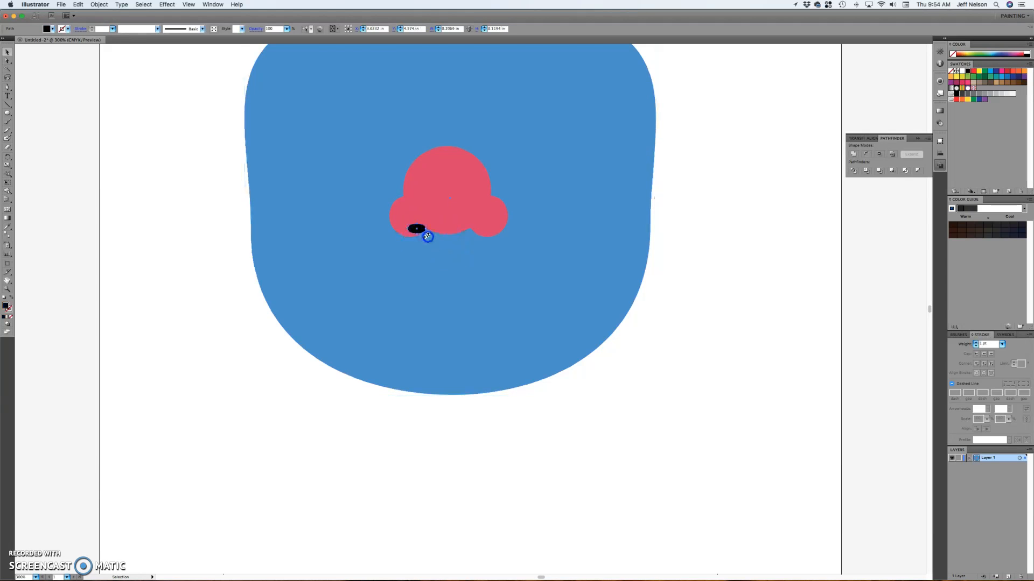
pyautogui.click(436, 244)
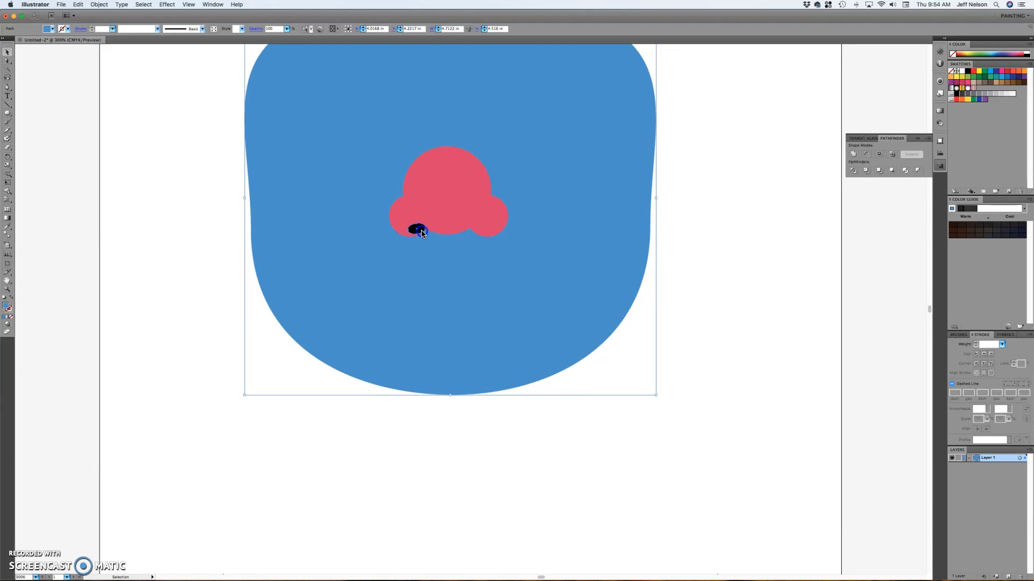
pyautogui.click(422, 231)
pyautogui.click(435, 234)
pyautogui.click(422, 232)
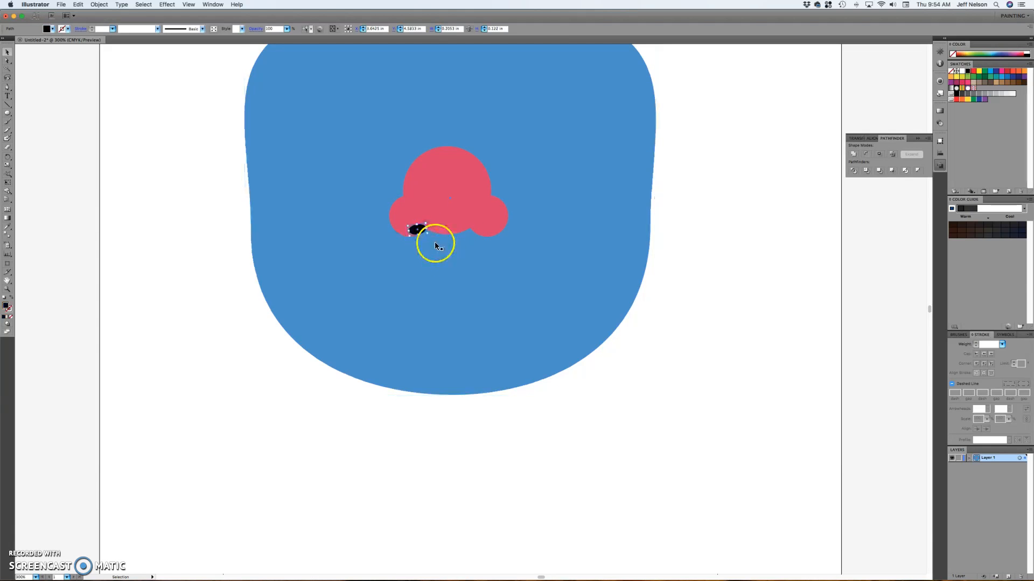
pyautogui.click(503, 262)
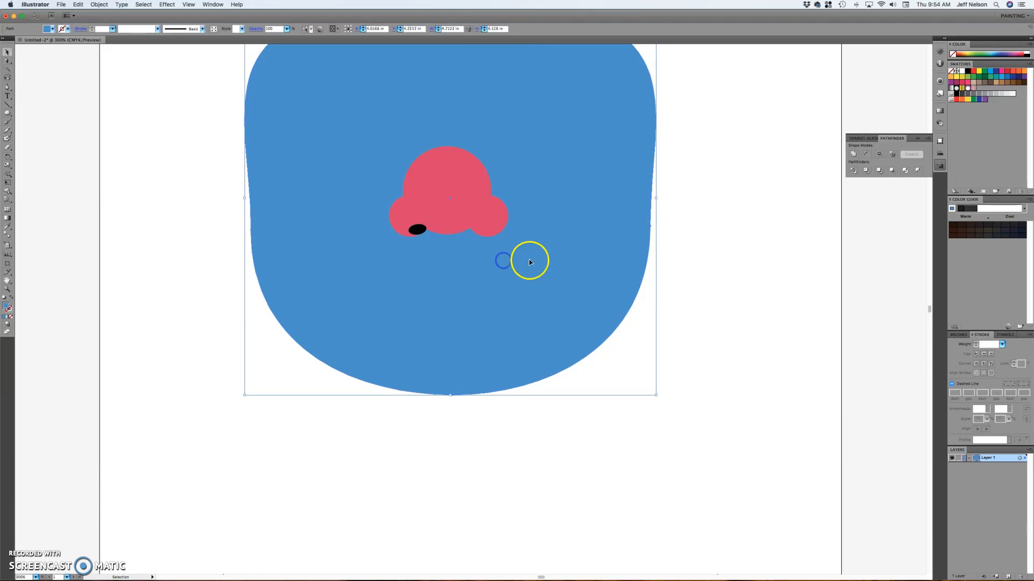
# Make a copy of the nostril reflected across the vertical axis and place it on the nose's right lobe
pyautogui.click(420, 231)
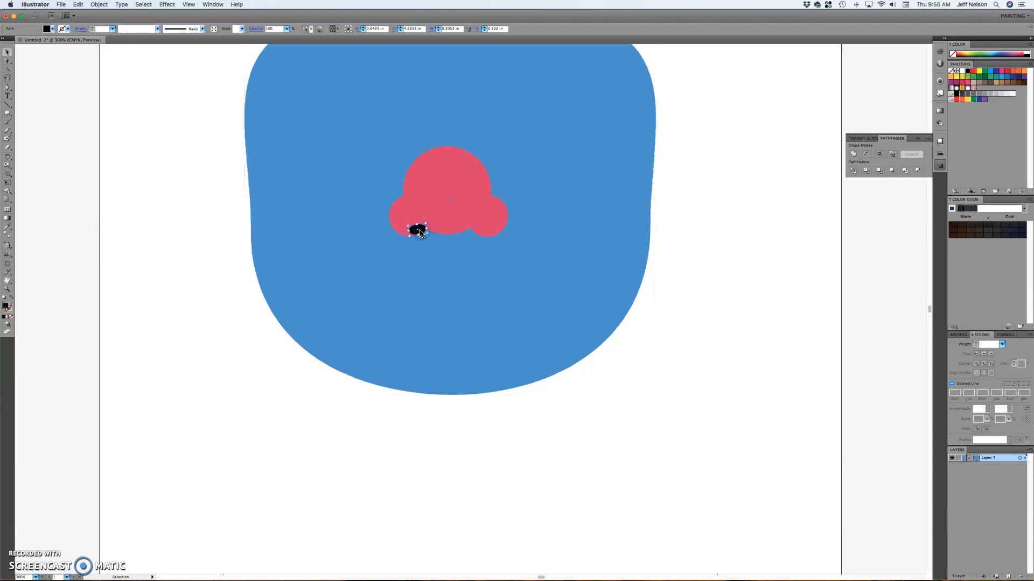
pyautogui.rightClick(420, 231)
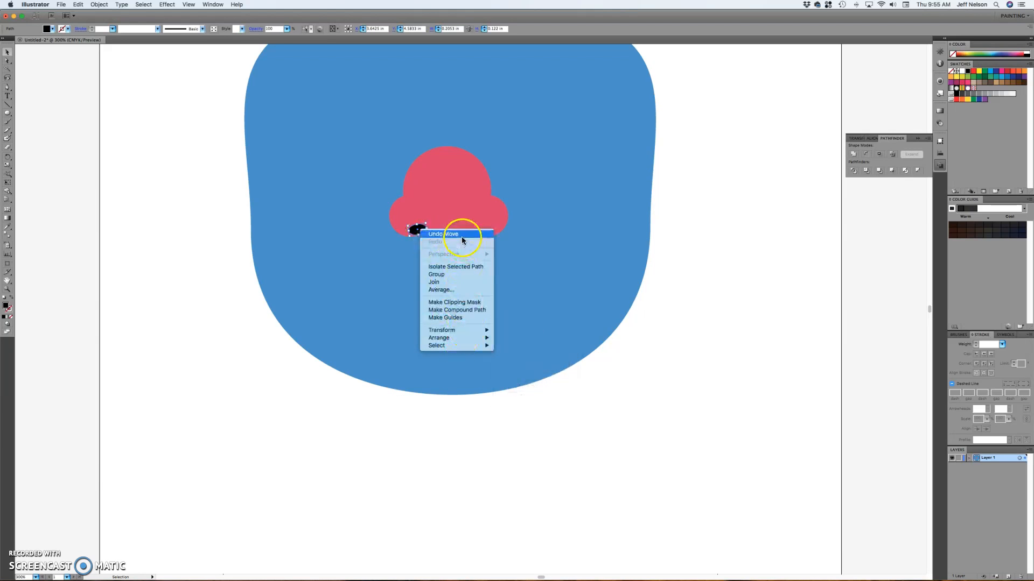
pyautogui.moveTo(467, 331)
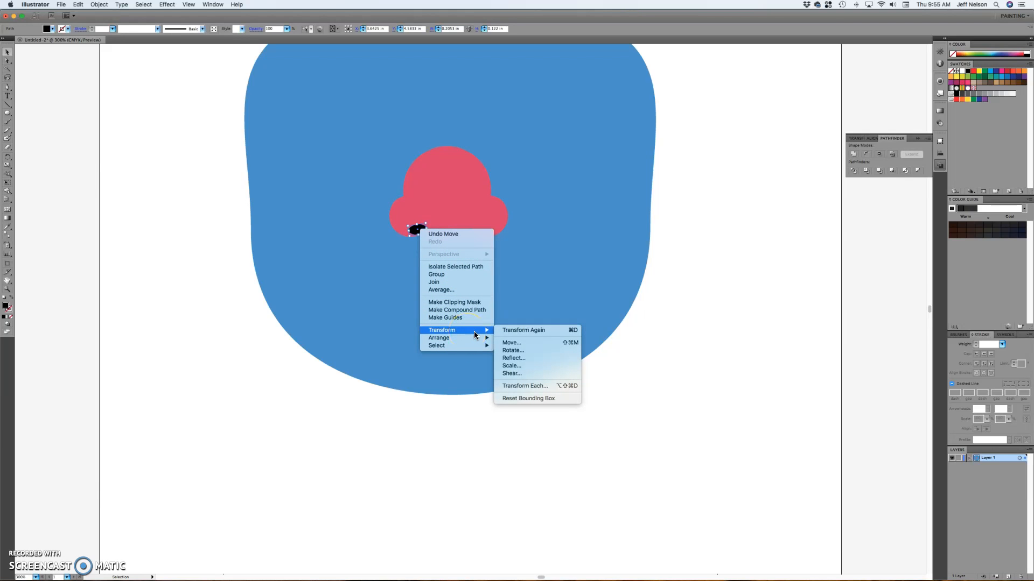
pyautogui.click(527, 360)
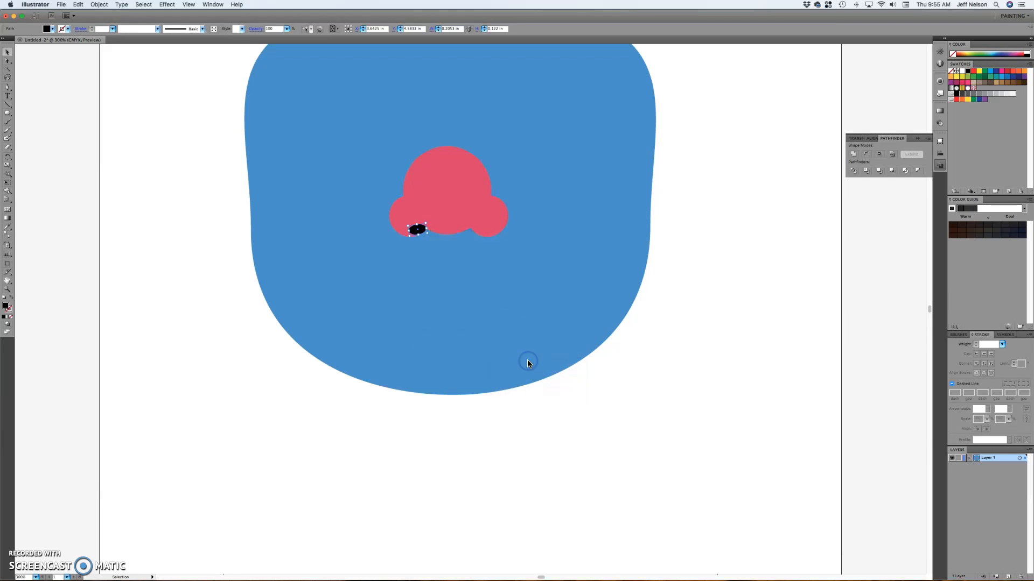
pyautogui.moveTo(521, 167); pyautogui.dragTo(637, 165)
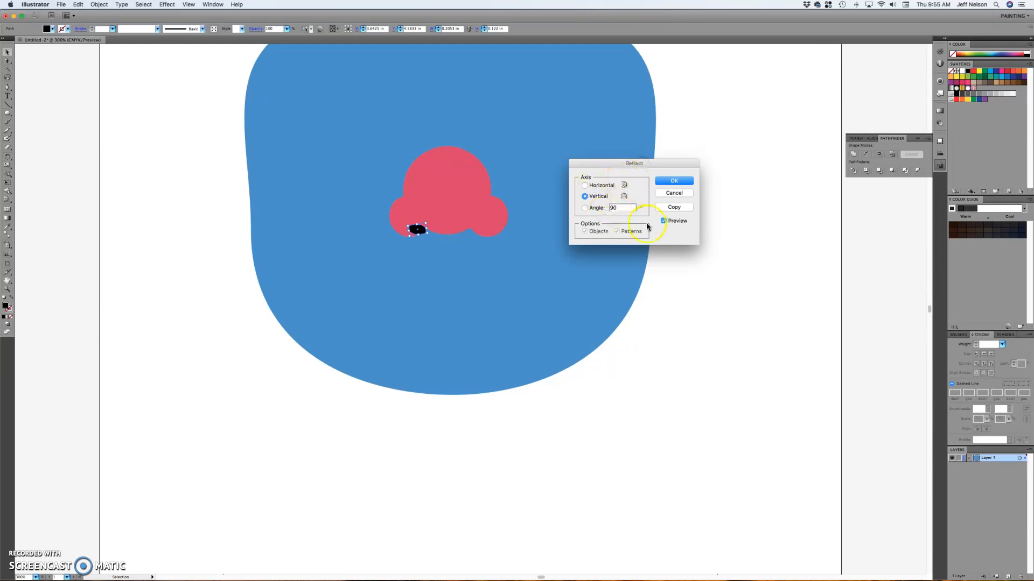
pyautogui.click(664, 221)
pyautogui.click(664, 222)
pyautogui.click(673, 183)
pyautogui.click(675, 207)
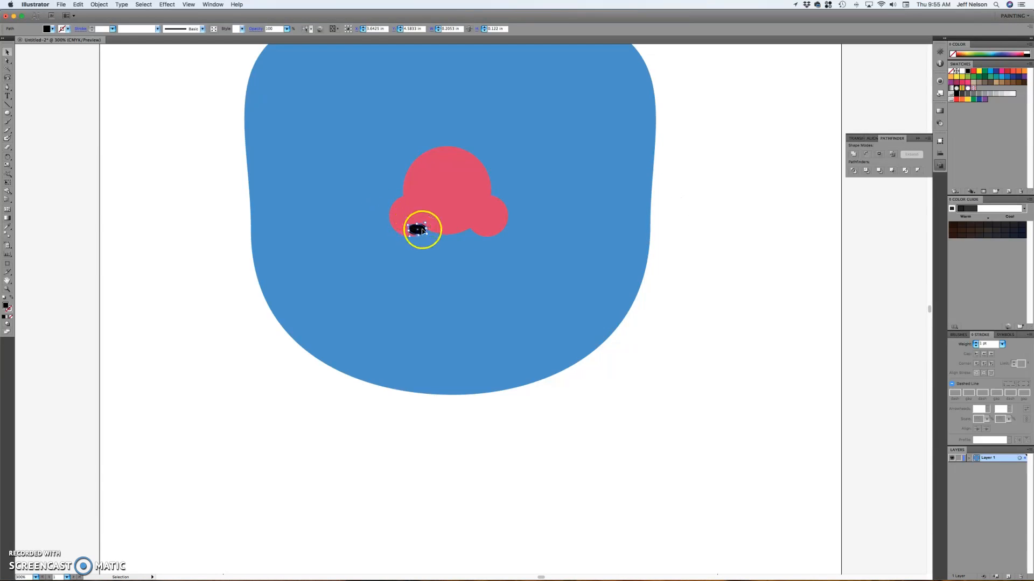
pyautogui.moveTo(422, 231); pyautogui.dragTo(485, 230)
pyautogui.click(714, 282)
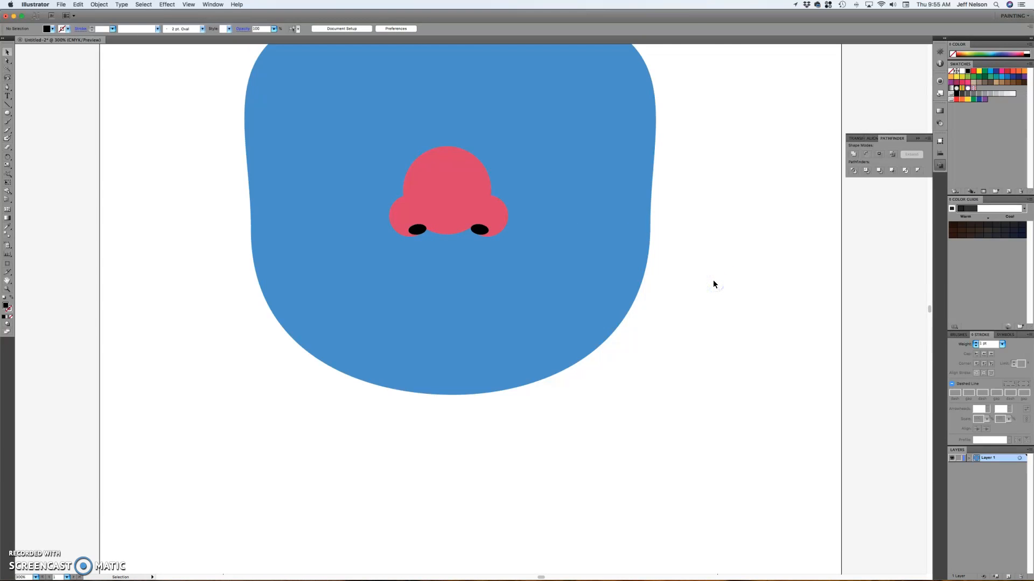
# Group the red nose shape with both black nostrils so they act as one object
pyautogui.press('super+minus')
pyautogui.press('super+minus')
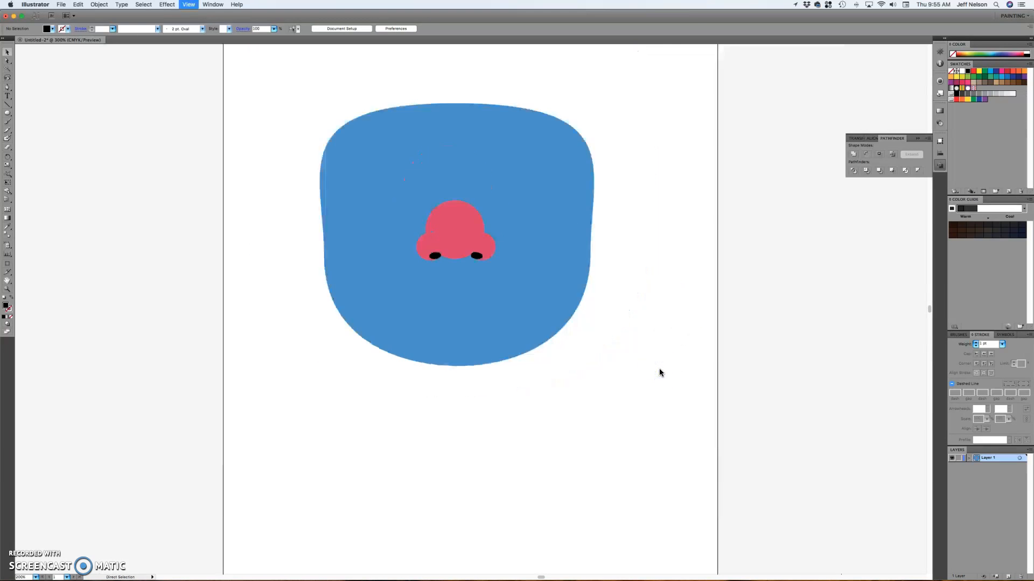
pyautogui.click(445, 268)
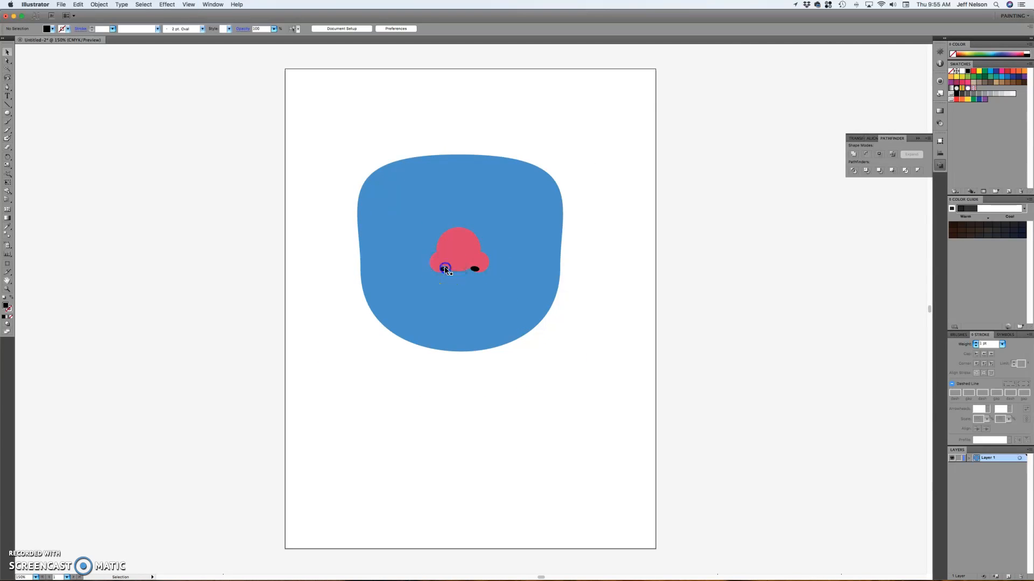
pyautogui.keyDown('shift'); pyautogui.click(453, 253); pyautogui.keyUp('shift')
pyautogui.keyDown('shift'); pyautogui.click(477, 270); pyautogui.keyUp('shift')
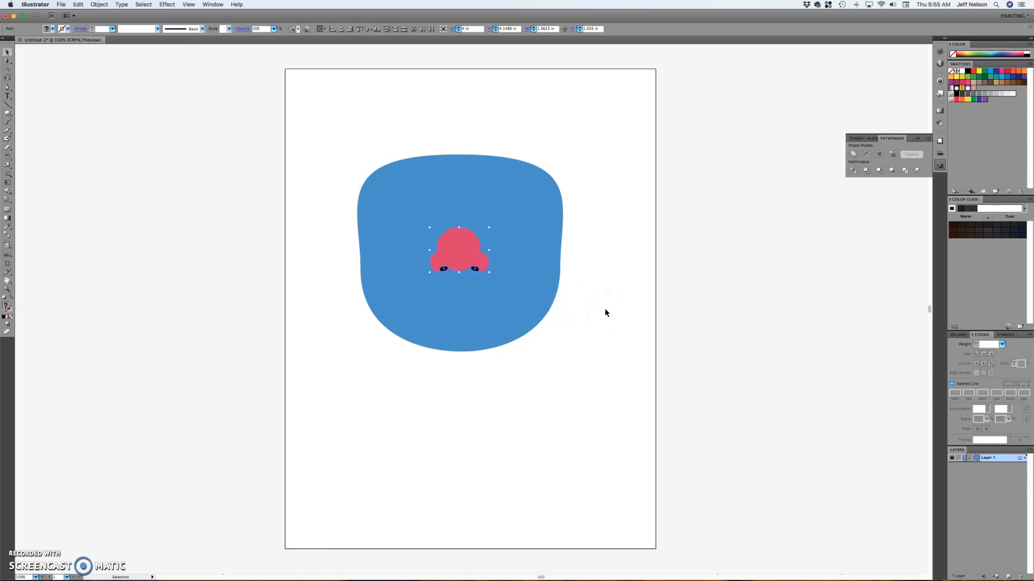
pyautogui.press('super+g')
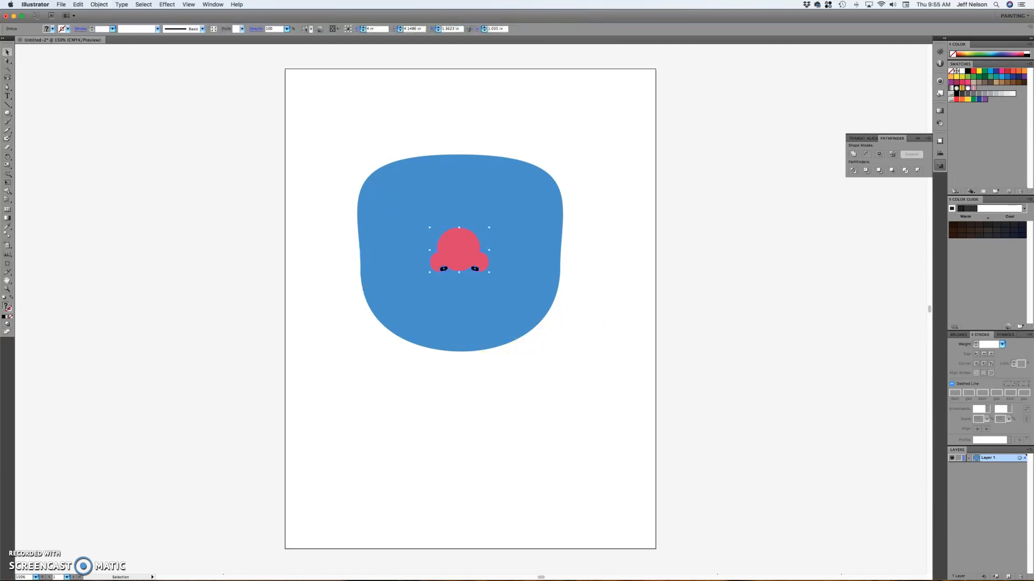
pyautogui.click(101, 5)
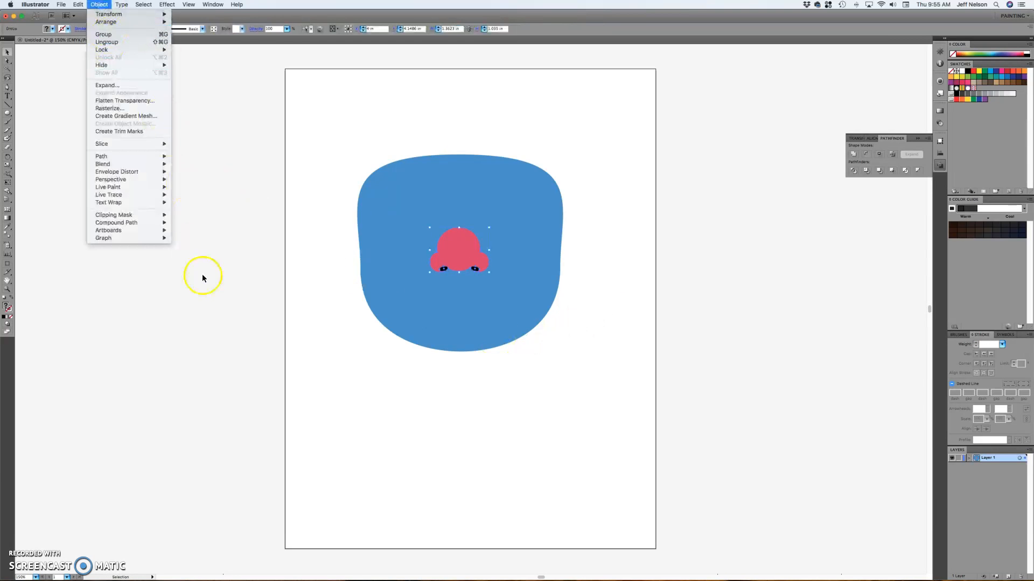
pyautogui.click(207, 286)
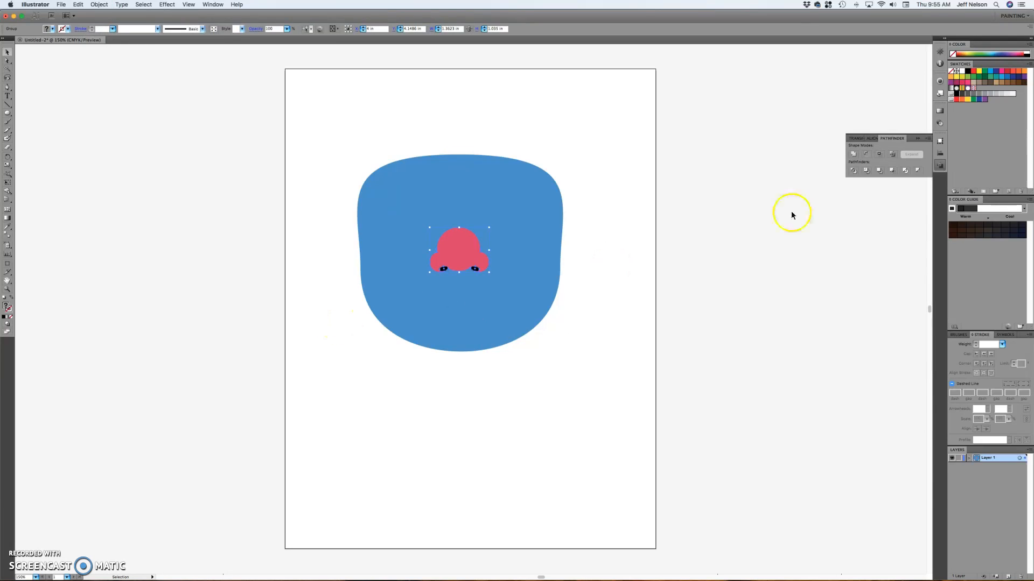
pyautogui.click(764, 211)
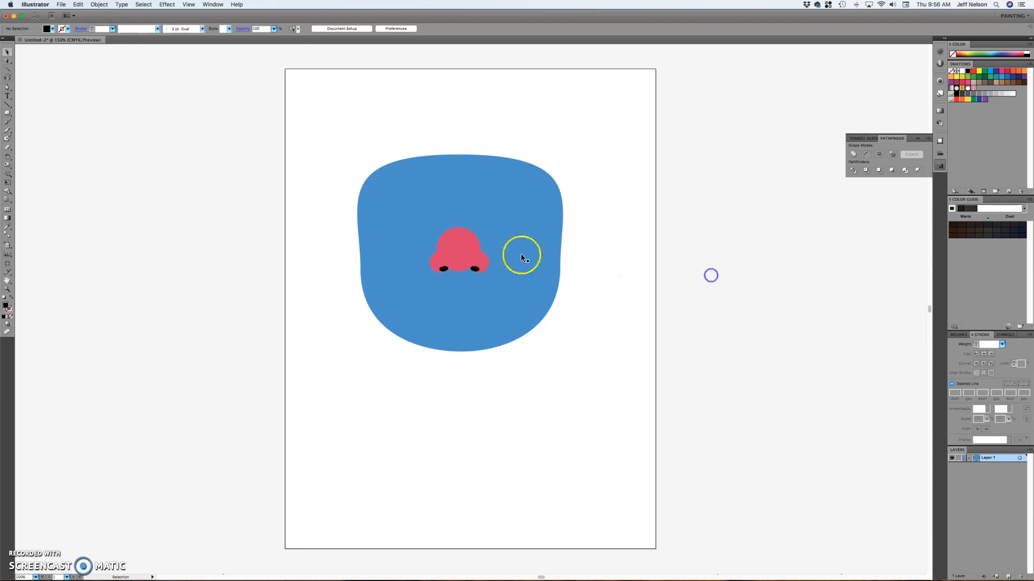
# Move the nose group slightly sideways, decline the incoming phone call, and return the nose to the centre of the face
pyautogui.click(732, 344)
pyautogui.moveTo(459, 252)
pyautogui.mouseDown()
pyautogui.moveTo(520, 242)
pyautogui.moveTo(464, 256)
pyautogui.mouseUp()
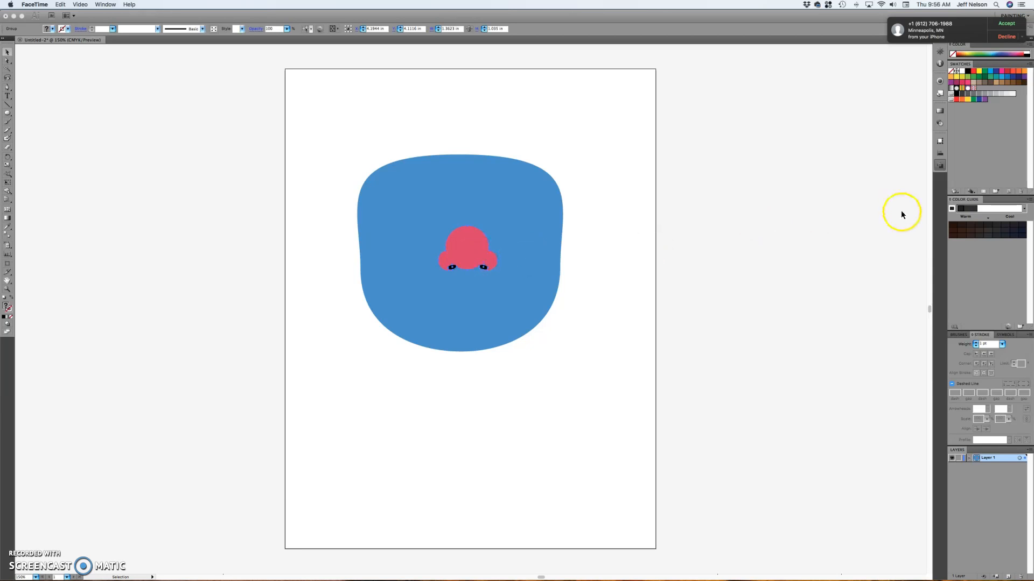
pyautogui.click(1006, 37)
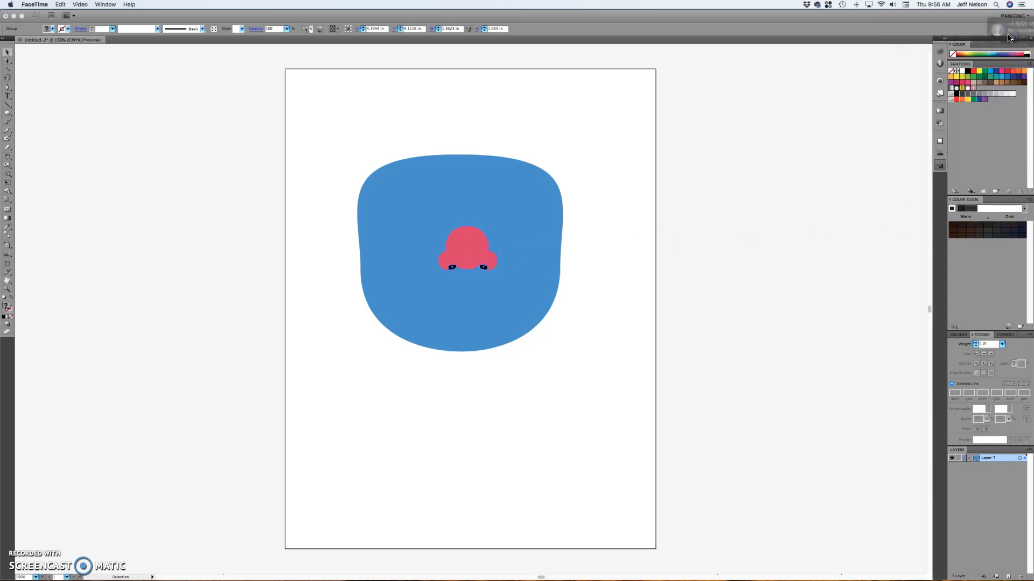
pyautogui.click(695, 106)
pyautogui.click(255, 234)
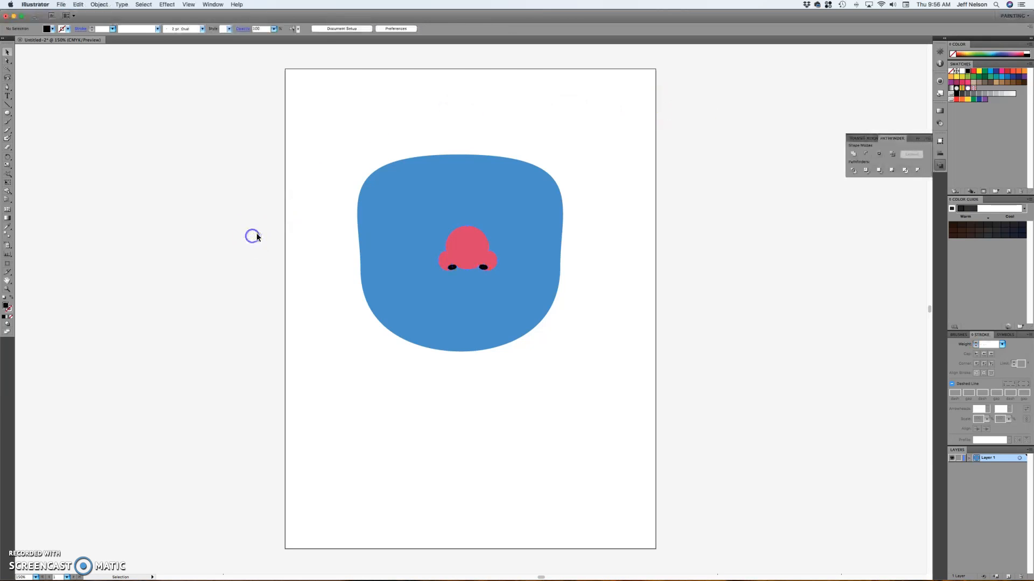
pyautogui.moveTo(459, 252); pyautogui.dragTo(451, 252)
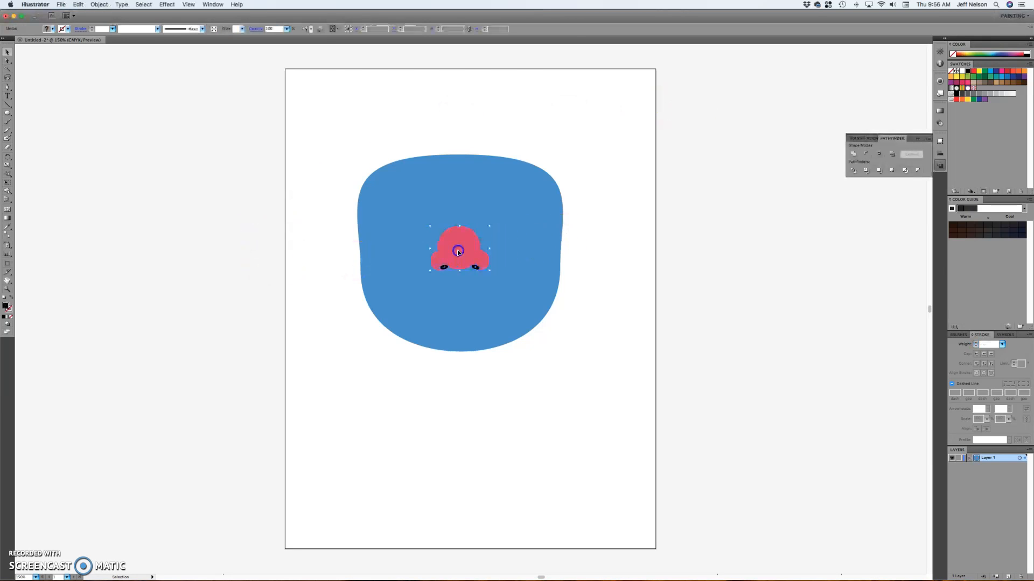
pyautogui.click(715, 384)
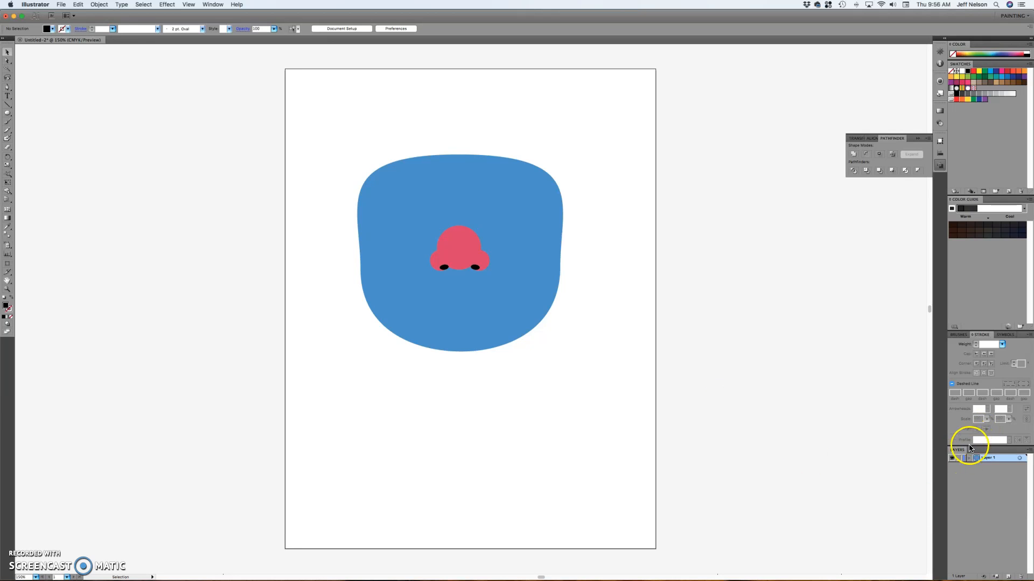
# Expand Layer 1 and rename the group holding the nose and nostrils to "nose"
pyautogui.click(969, 458)
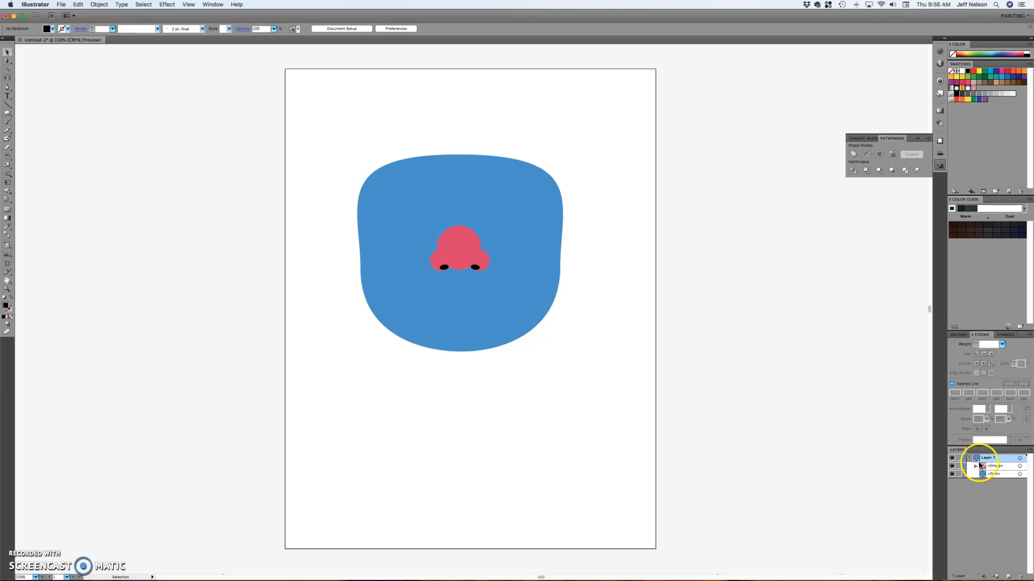
pyautogui.click(998, 466)
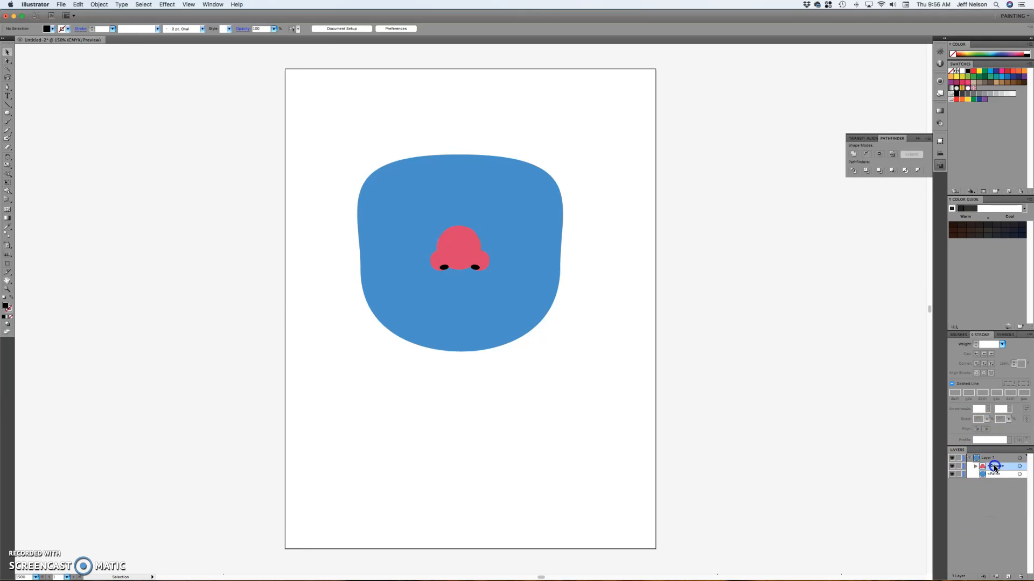
pyautogui.doubleClick(997, 467)
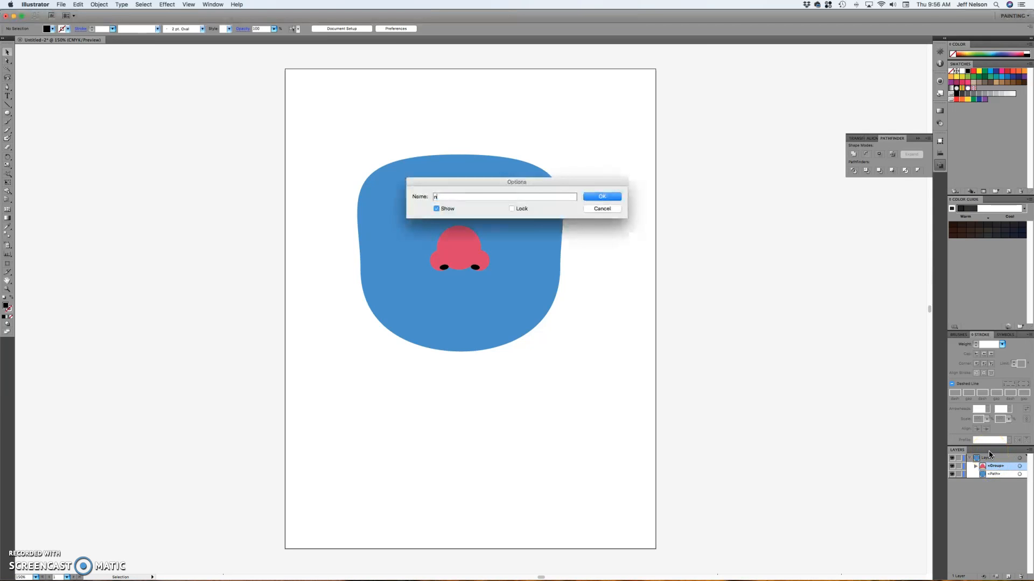
pyautogui.write('nose')
pyautogui.click(607, 198)
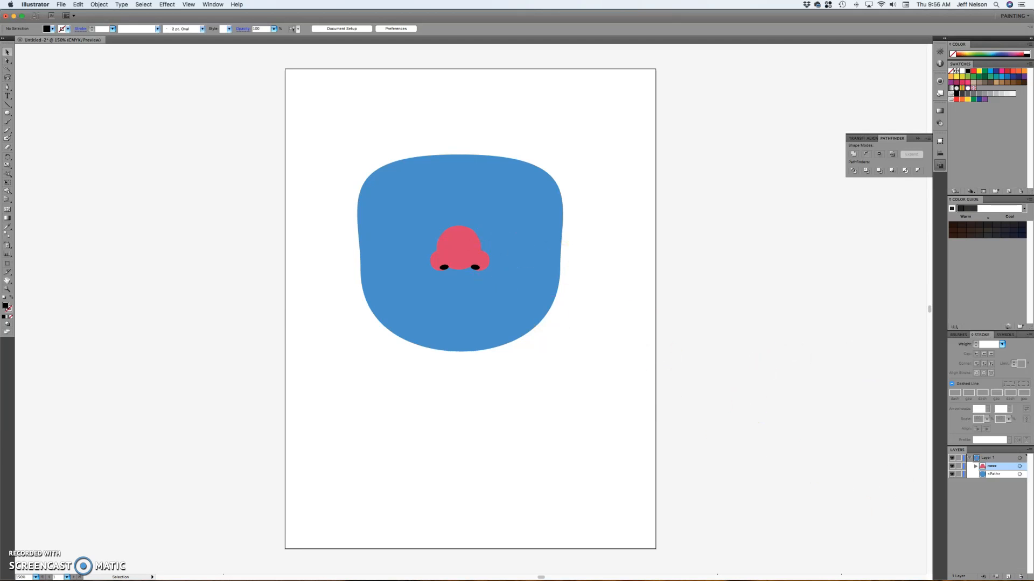
pyautogui.click(972, 515)
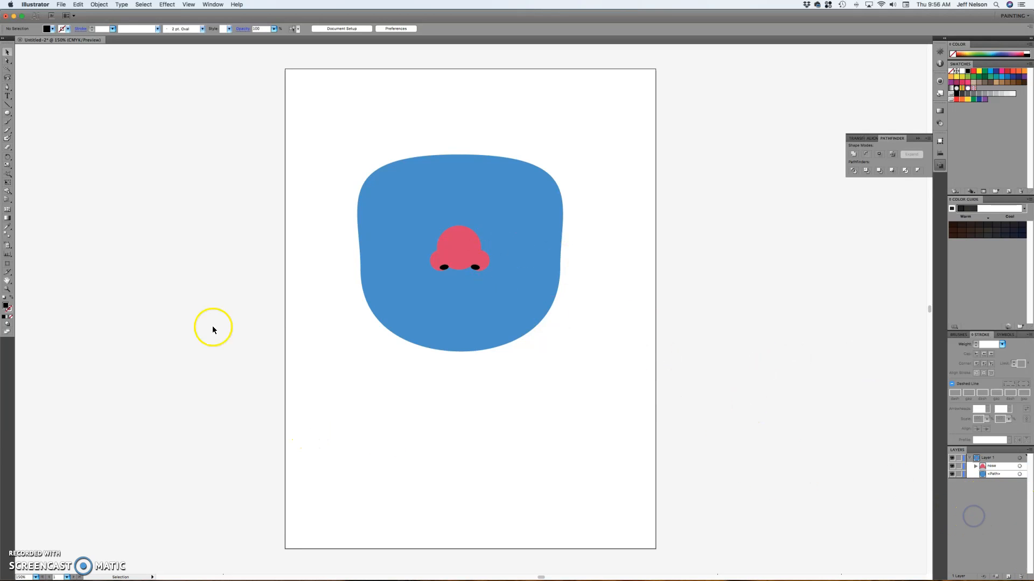
pyautogui.click(207, 273)
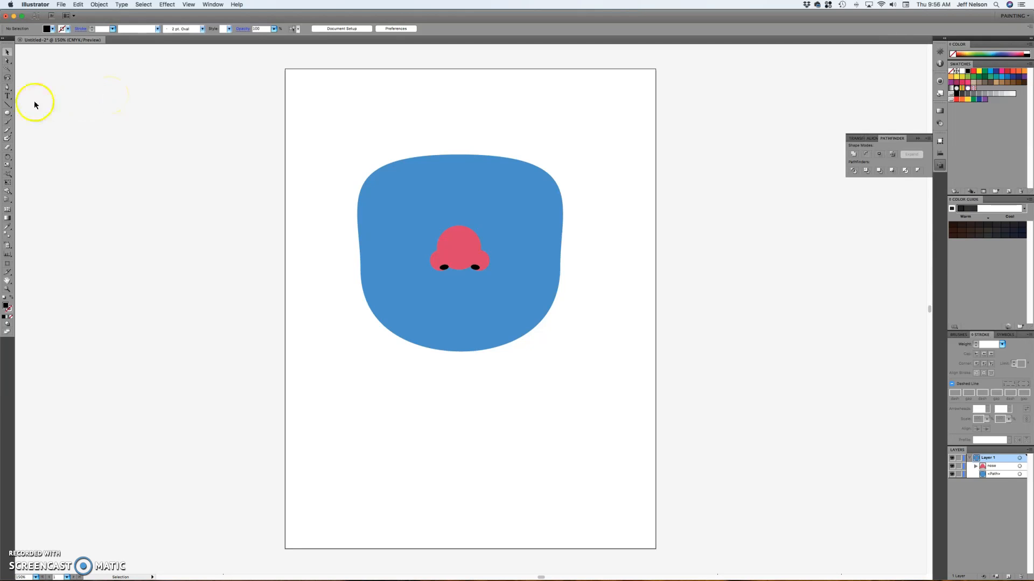
# Draw an upright black ellipse about 2.06 in wide and 2.47 in tall outside the artboard, beside the face
pyautogui.click(8, 113)
pyautogui.moveTo(119, 206); pyautogui.dragTo(208, 314)
pyautogui.click(7, 50)
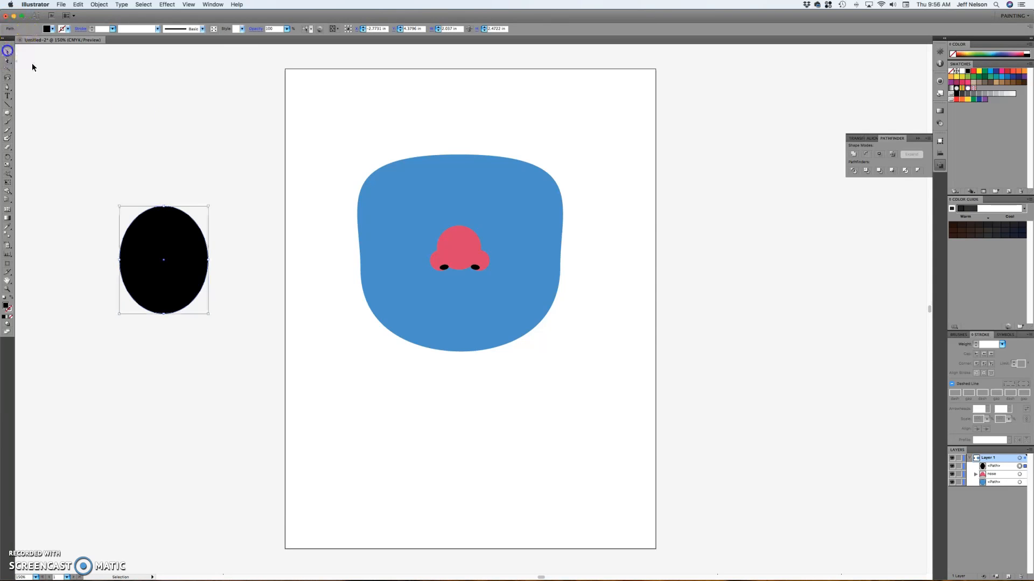
# Make the nose's red the Color Guide base colour and save the harmony colours as swatches, leaving isolation mode
pyautogui.doubleClick(480, 240)
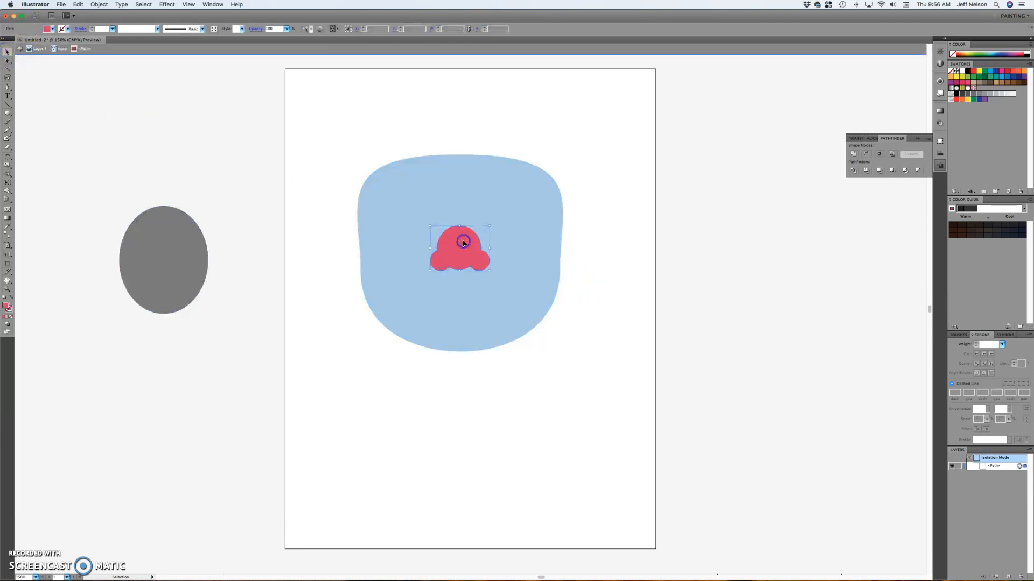
pyautogui.click(951, 209)
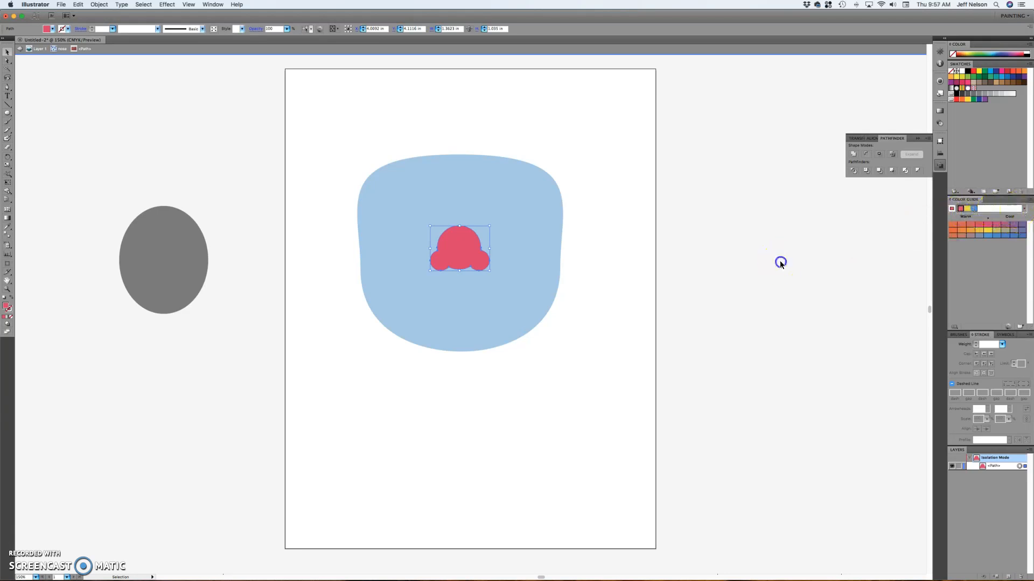
pyautogui.click(780, 261)
pyautogui.click(977, 167)
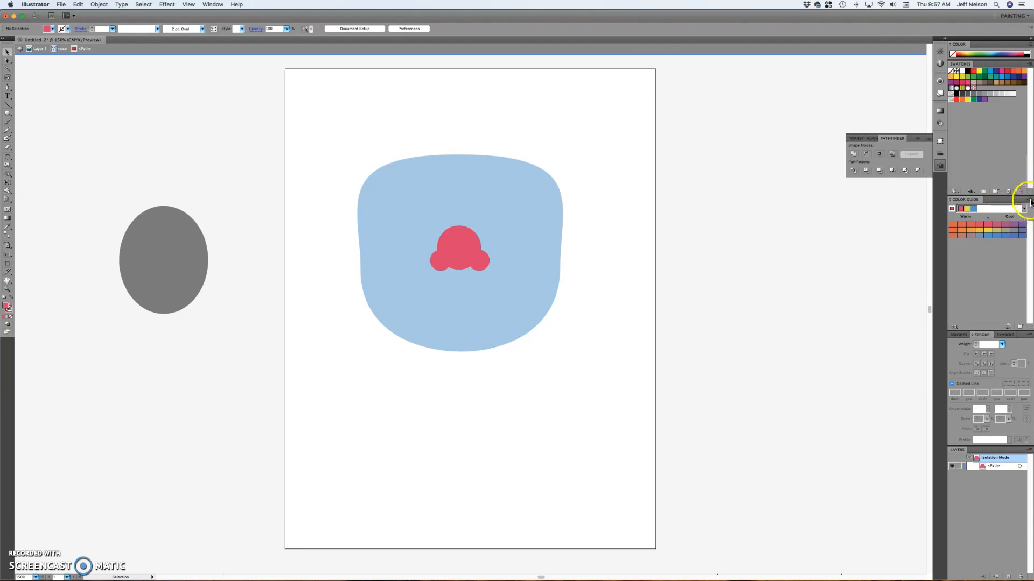
pyautogui.click(1029, 201)
pyautogui.click(1001, 222)
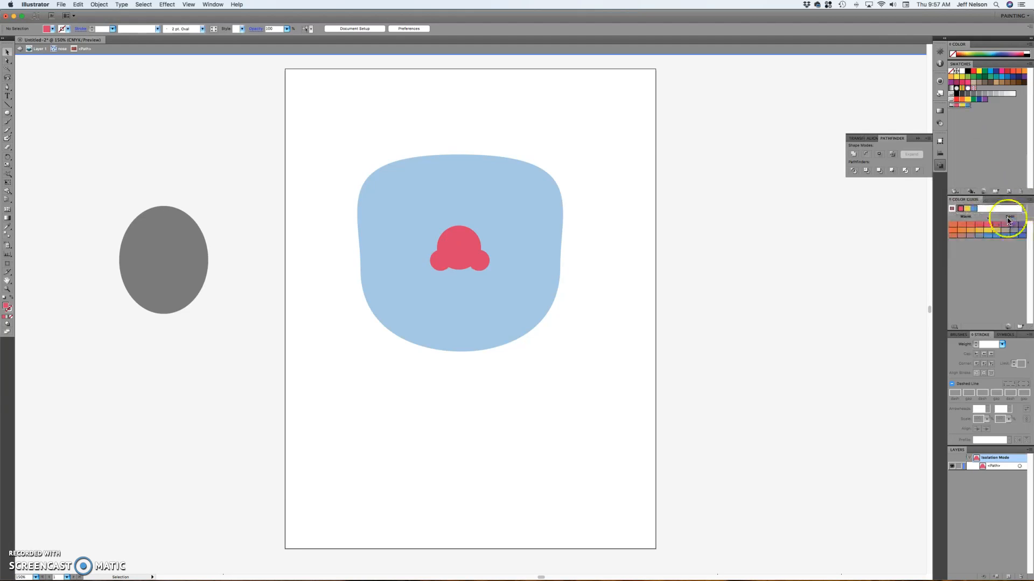
pyautogui.click(962, 138)
pyautogui.doubleClick(752, 268)
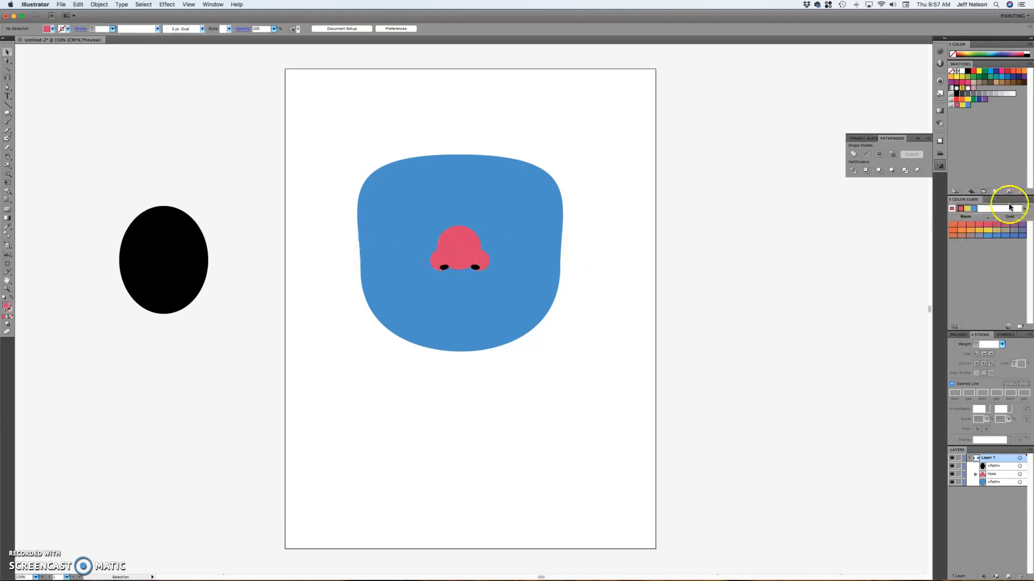
pyautogui.click(1030, 201)
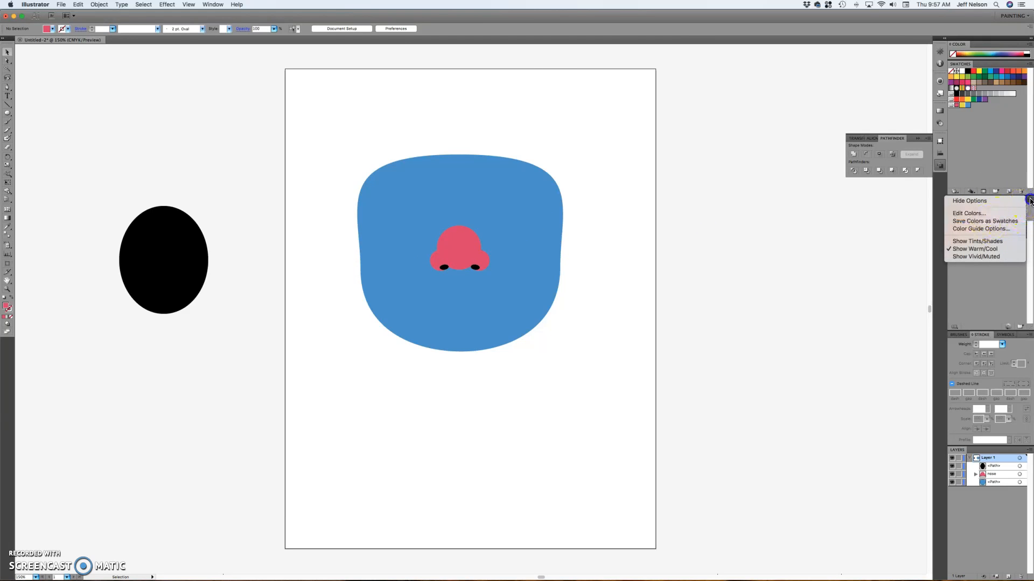
pyautogui.click(1030, 205)
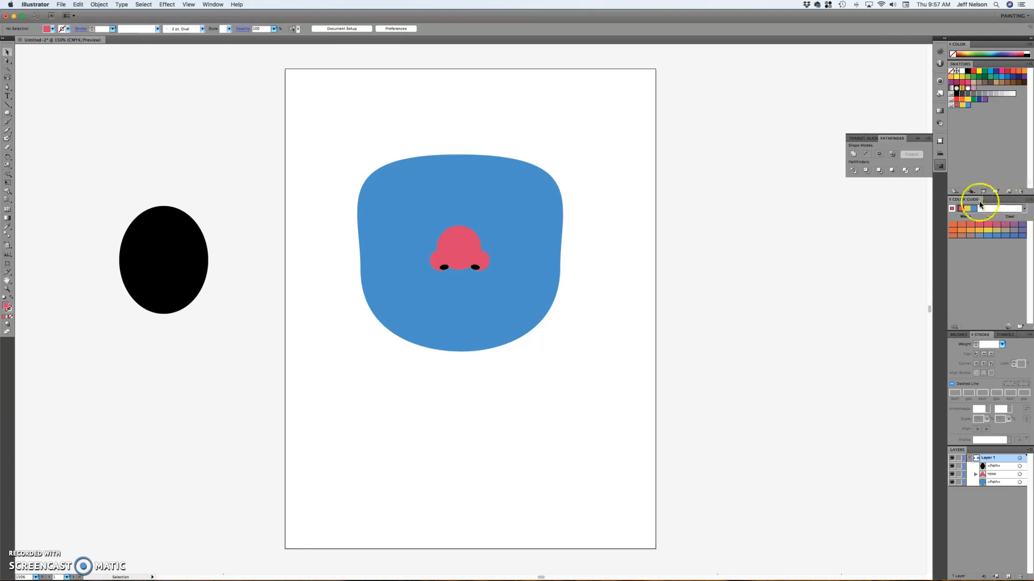
pyautogui.click(1029, 201)
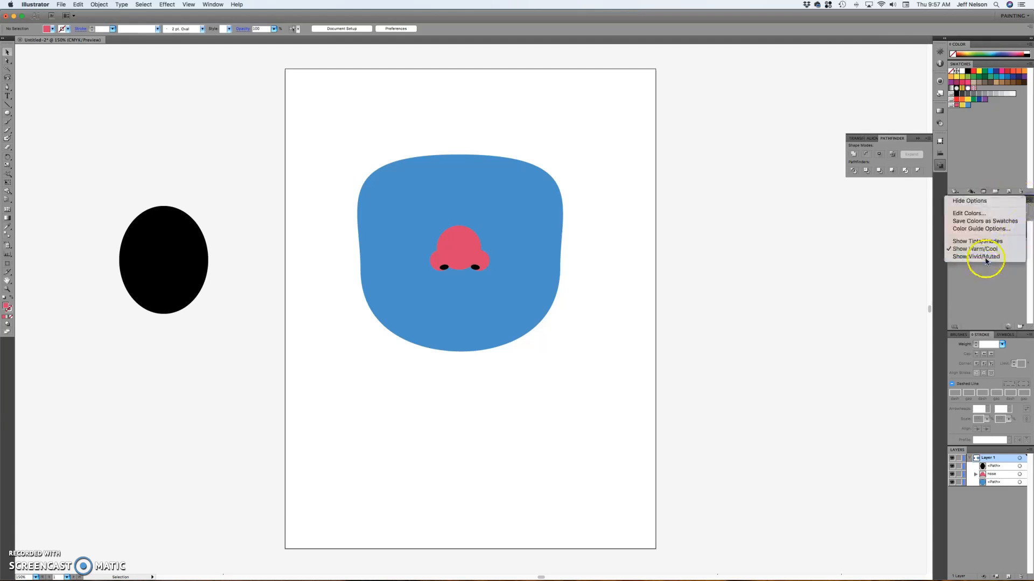
pyautogui.click(985, 222)
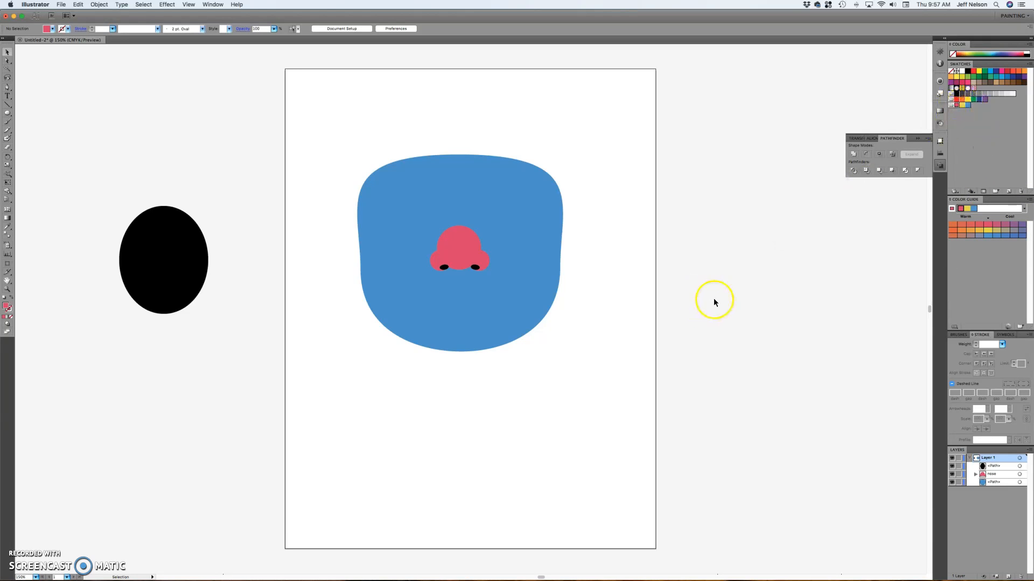
# Change the large black ellipse's fill to a very pale blue using a hue of 187°
pyautogui.click(162, 280)
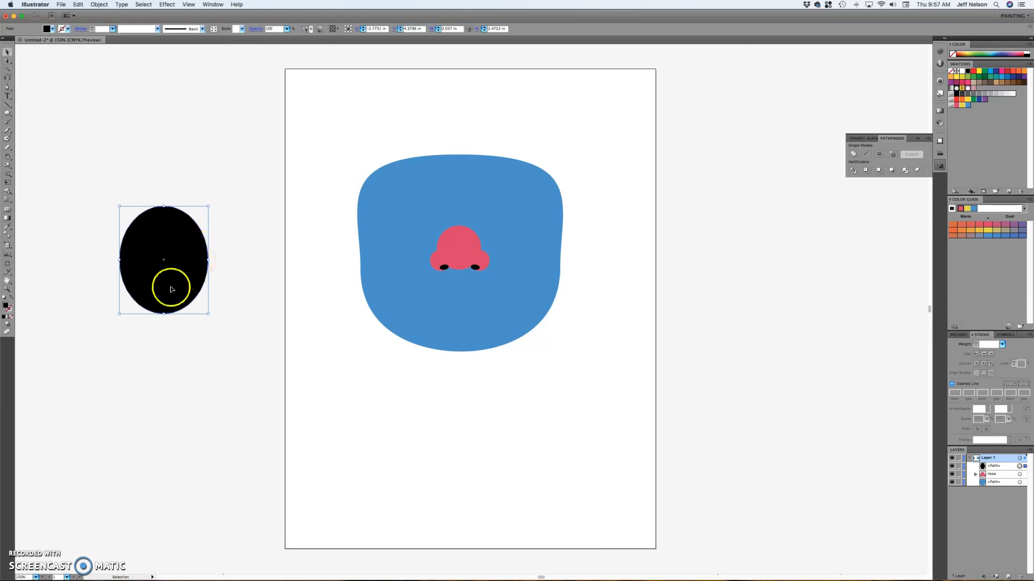
pyautogui.doubleClick(6, 305)
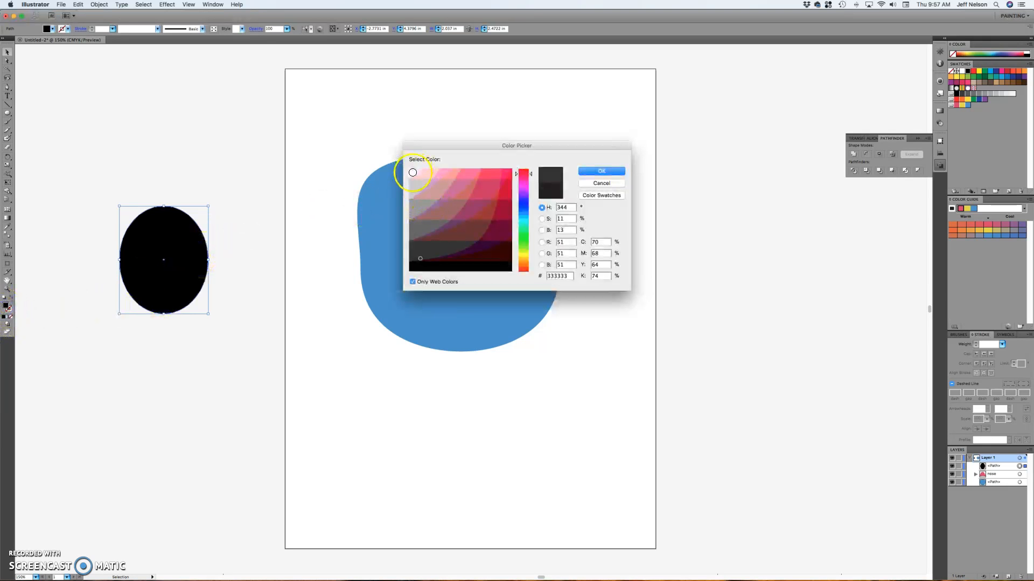
pyautogui.click(521, 220)
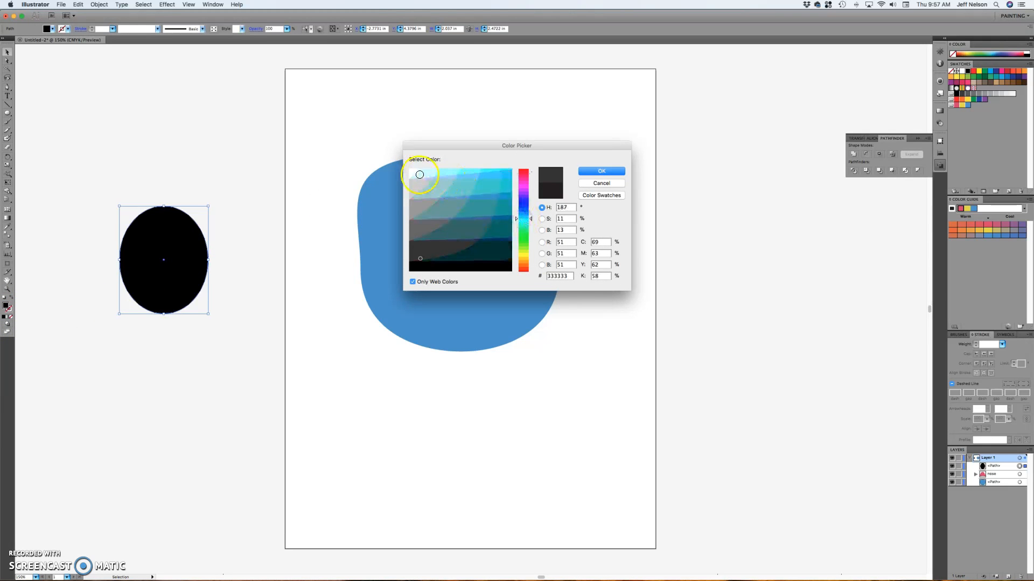
pyautogui.click(418, 175)
pyautogui.click(601, 172)
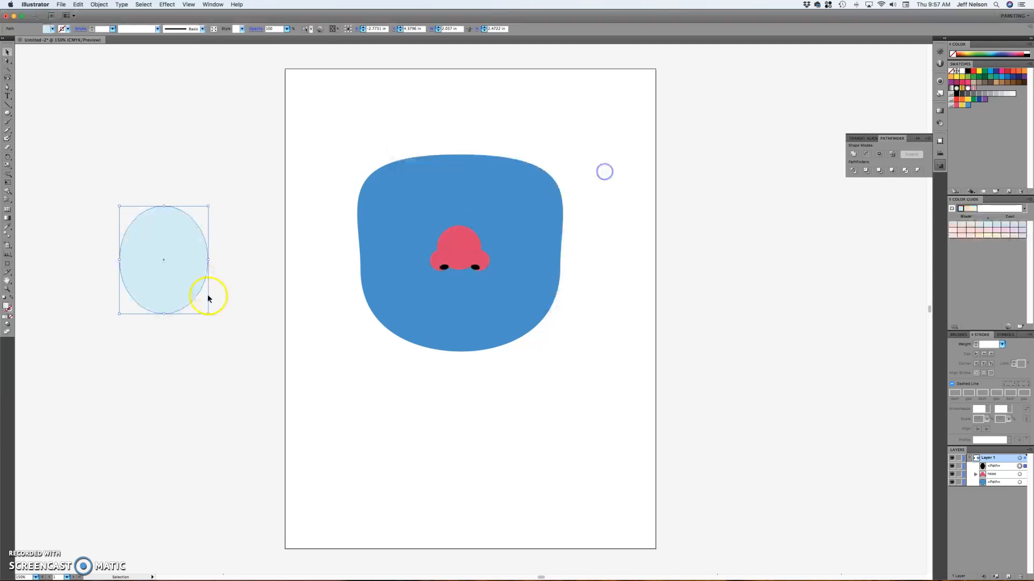
pyautogui.click(198, 326)
pyautogui.click(169, 280)
pyautogui.click(153, 364)
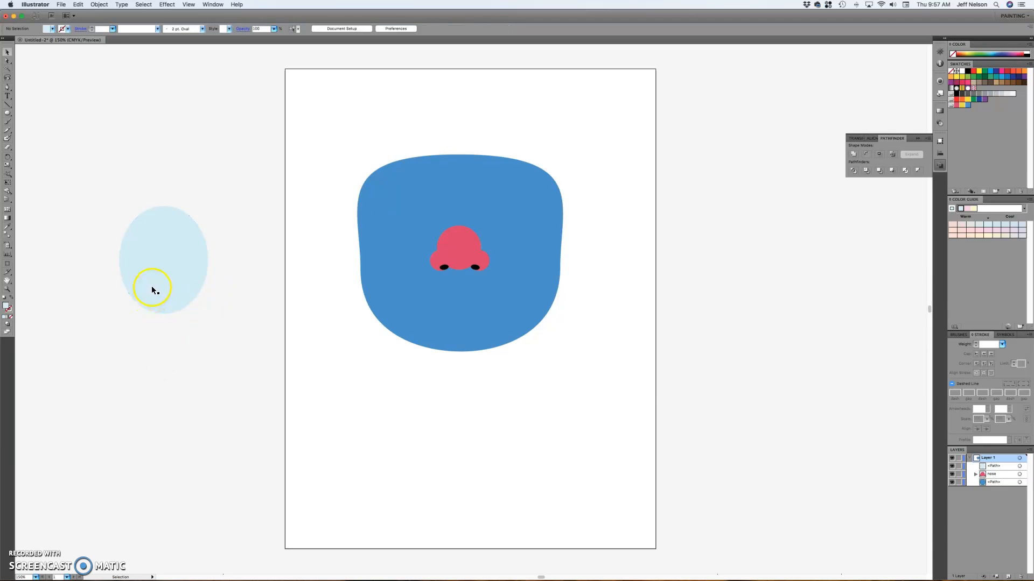
# Make two copies of the pale blue ellipse and place them below the original, outside the face
pyautogui.click(168, 295)
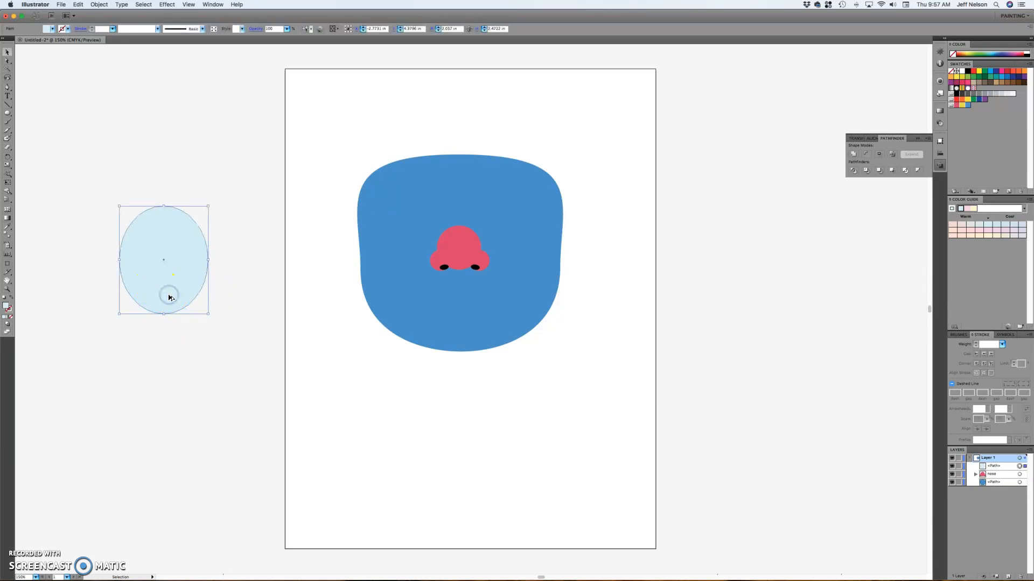
pyautogui.moveTo(168, 297); pyautogui.dragTo(254, 491)
pyautogui.click(164, 362)
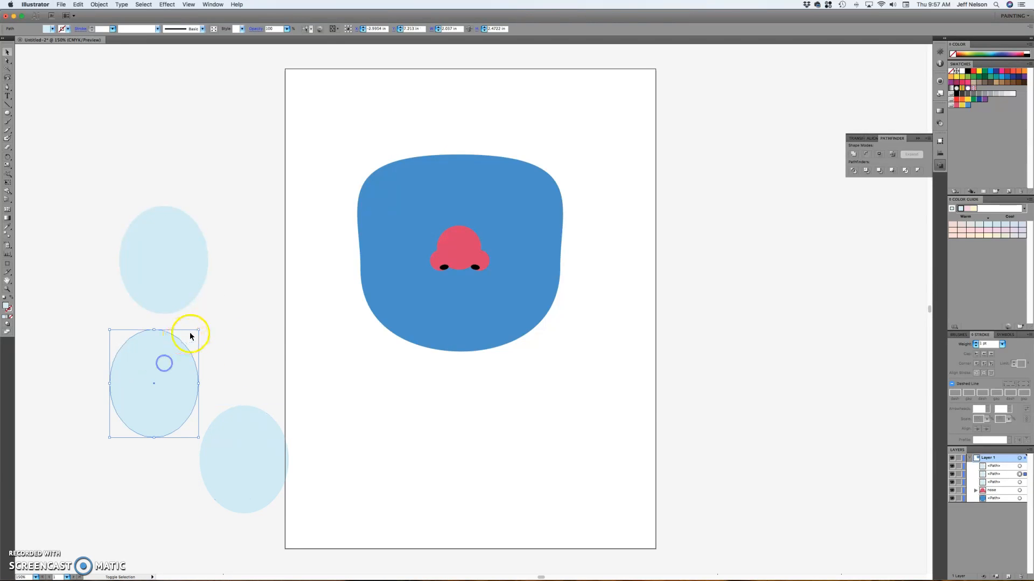
# Scale the left ellipse copy to about 1.21 by 1.47 in, fill it yellow and place it low inside the original as the iris
pyautogui.moveTo(199, 329); pyautogui.dragTo(163, 354)
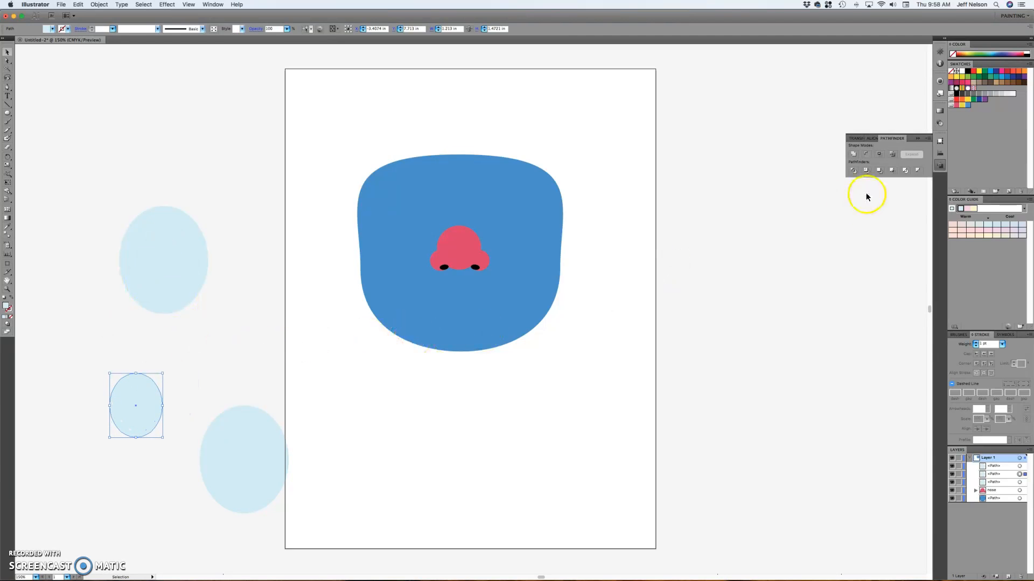
pyautogui.click(962, 107)
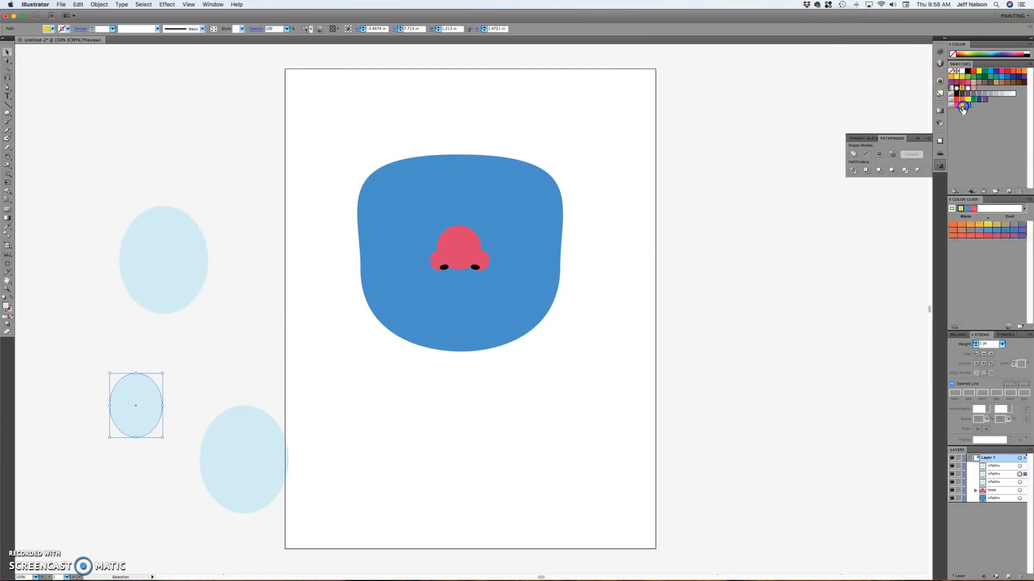
pyautogui.click(238, 359)
pyautogui.moveTo(141, 421); pyautogui.dragTo(174, 299)
# Scale the remaining pale blue copy down to about 0.71 by 0.87 in and fill it black
pyautogui.click(229, 326)
pyautogui.moveTo(236, 460); pyautogui.dragTo(229, 419)
pyautogui.moveTo(281, 362); pyautogui.dragTo(233, 366)
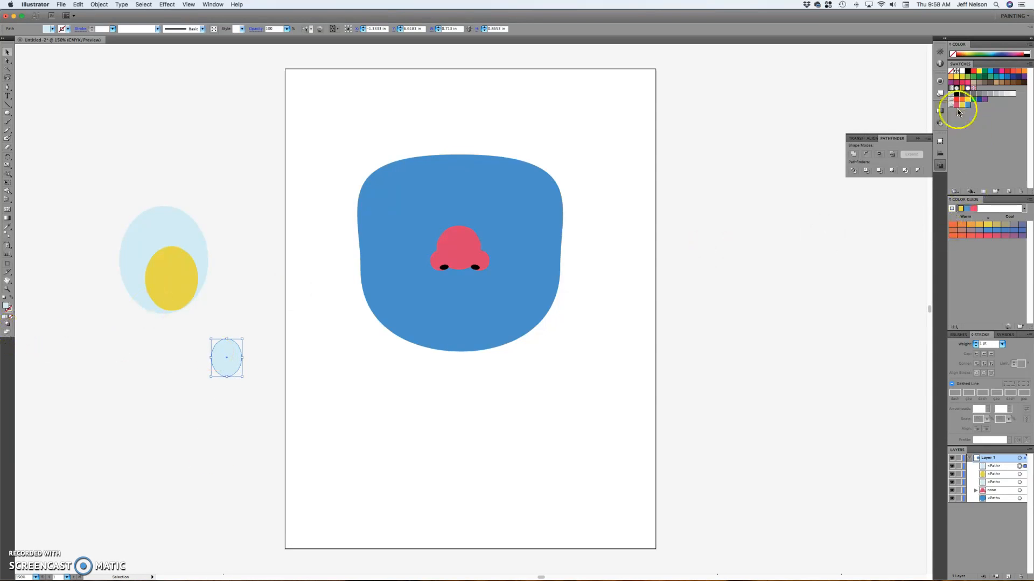
pyautogui.click(957, 94)
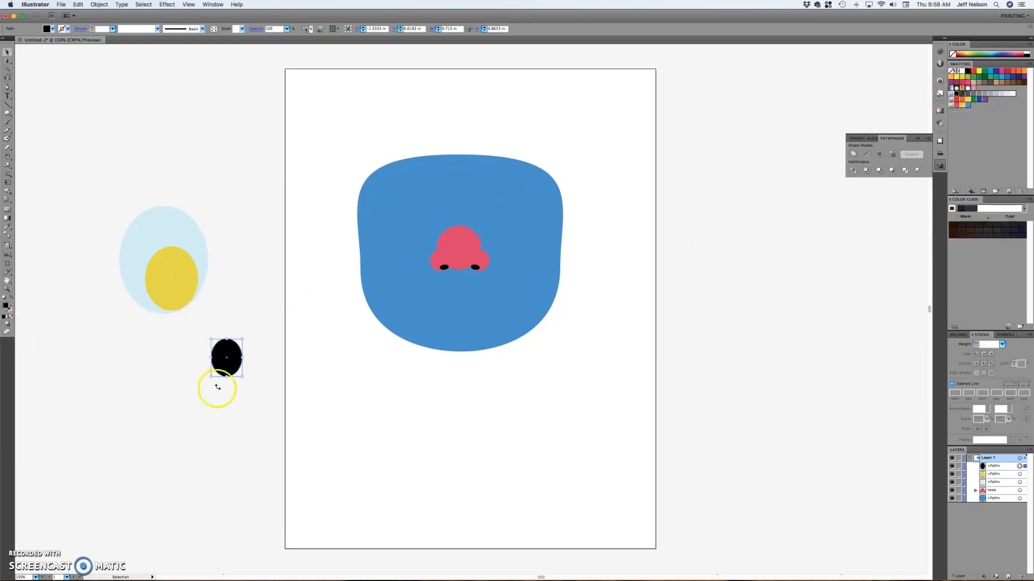
pyautogui.click(233, 404)
# Place the black ellipse on the lower part of the yellow iris as the pupil and flatten it to about 0.63 in tall
pyautogui.moveTo(234, 367); pyautogui.dragTo(160, 289)
pyautogui.click(209, 328)
pyautogui.click(218, 313)
pyautogui.click(178, 292)
pyautogui.click(219, 311)
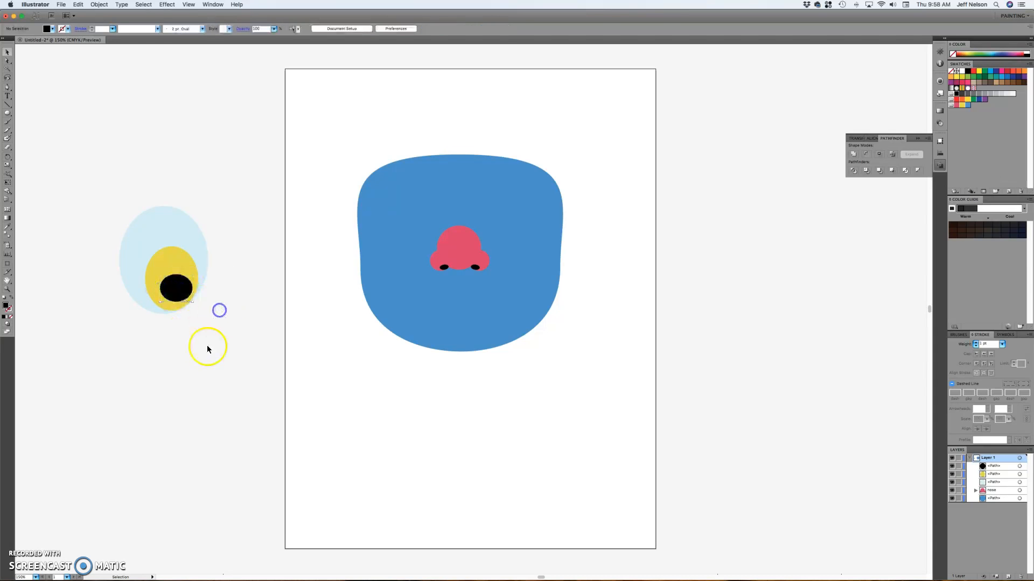
pyautogui.click(171, 290)
pyautogui.moveTo(161, 289); pyautogui.dragTo(162, 290)
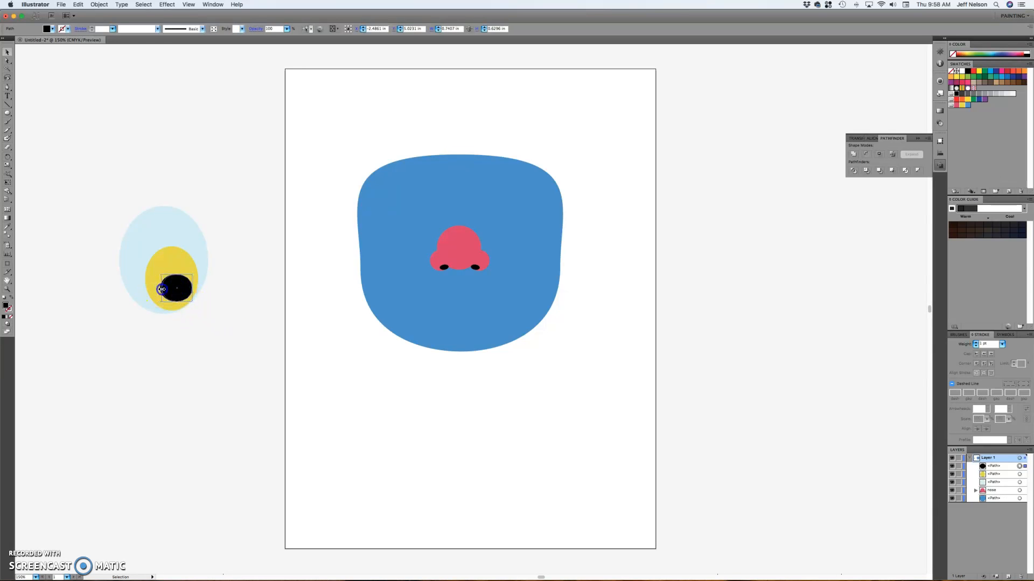
pyautogui.click(210, 318)
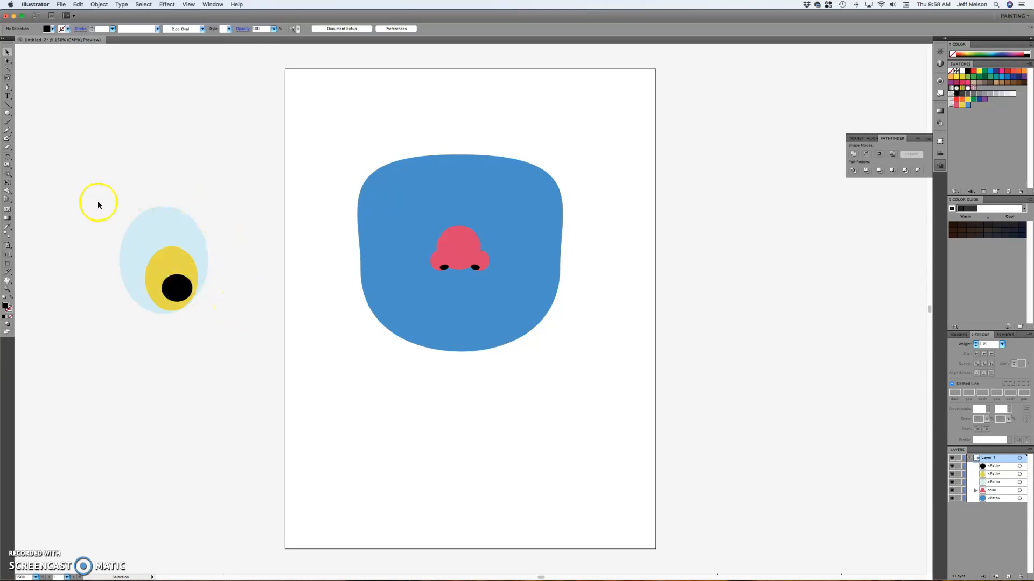
# Narrow the pale blue eyeball from its left side to about 1.91 in wide and nudge the pupil slightly up and left
pyautogui.click(136, 227)
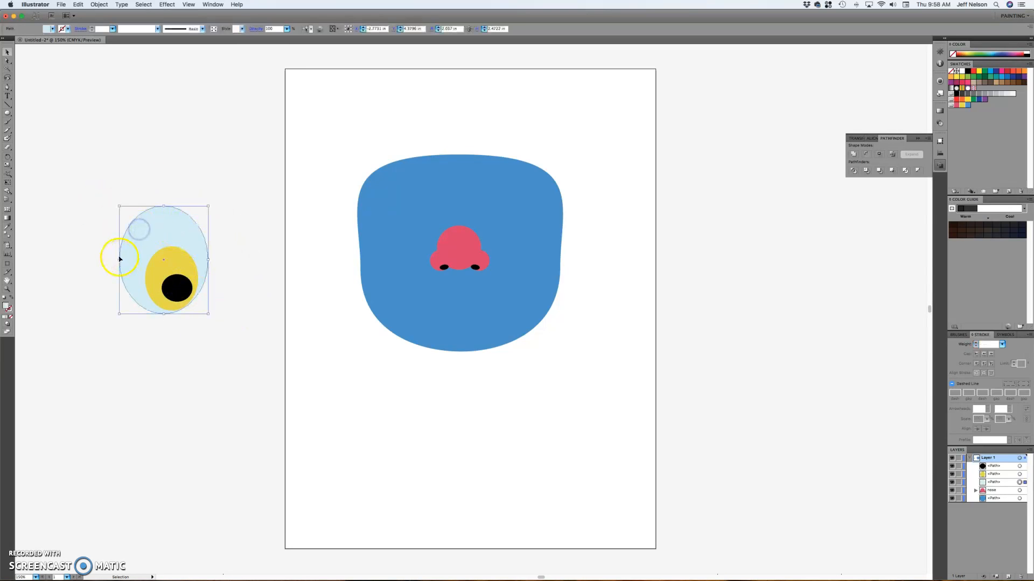
pyautogui.moveTo(119, 259); pyautogui.dragTo(124, 258)
pyautogui.click(257, 367)
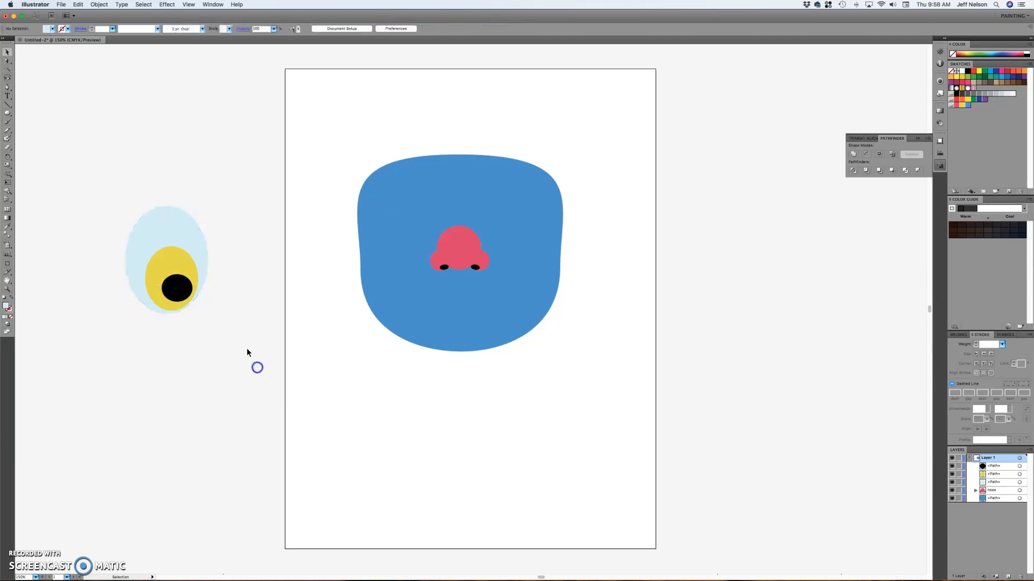
pyautogui.click(182, 292)
pyautogui.moveTo(180, 291); pyautogui.dragTo(178, 287)
pyautogui.click(196, 312)
# Draw a white circle about 0.17 in across and place it on the upper-left edge of the yellow iris
pyautogui.click(7, 113)
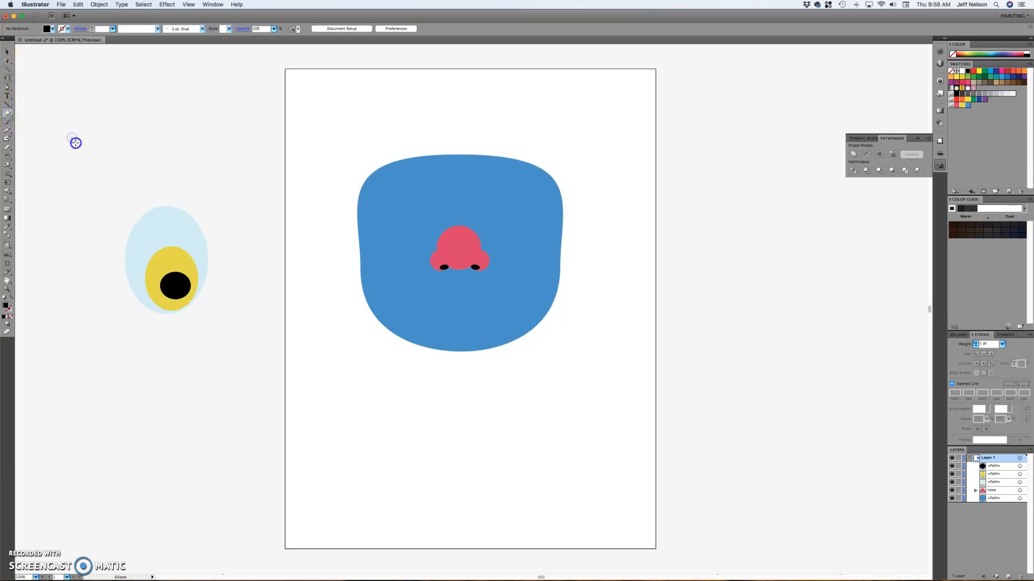
pyautogui.moveTo(67, 132); pyautogui.dragTo(74, 140)
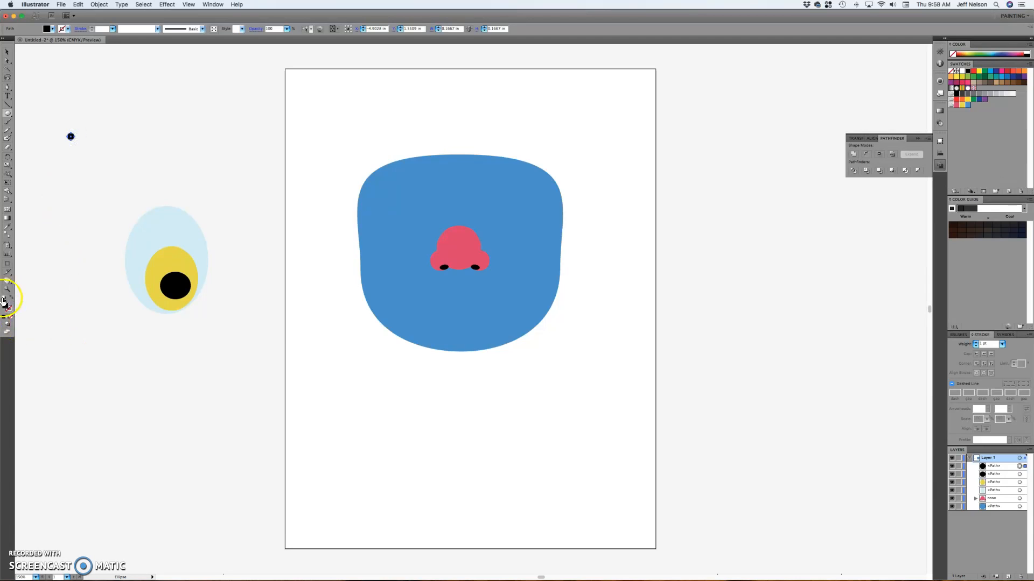
pyautogui.click(963, 71)
pyautogui.click(8, 51)
pyautogui.click(80, 136)
pyautogui.moveTo(70, 138); pyautogui.dragTo(159, 252)
pyautogui.click(143, 141)
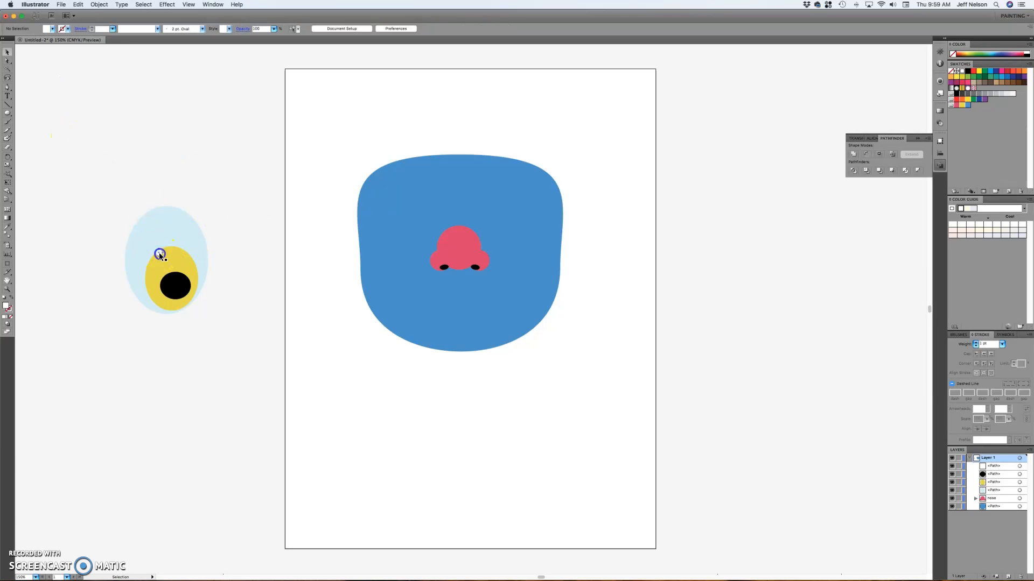
# Recolour the small white circle with the eyeball's pale blue using the Eyedropper tool
pyautogui.click(160, 253)
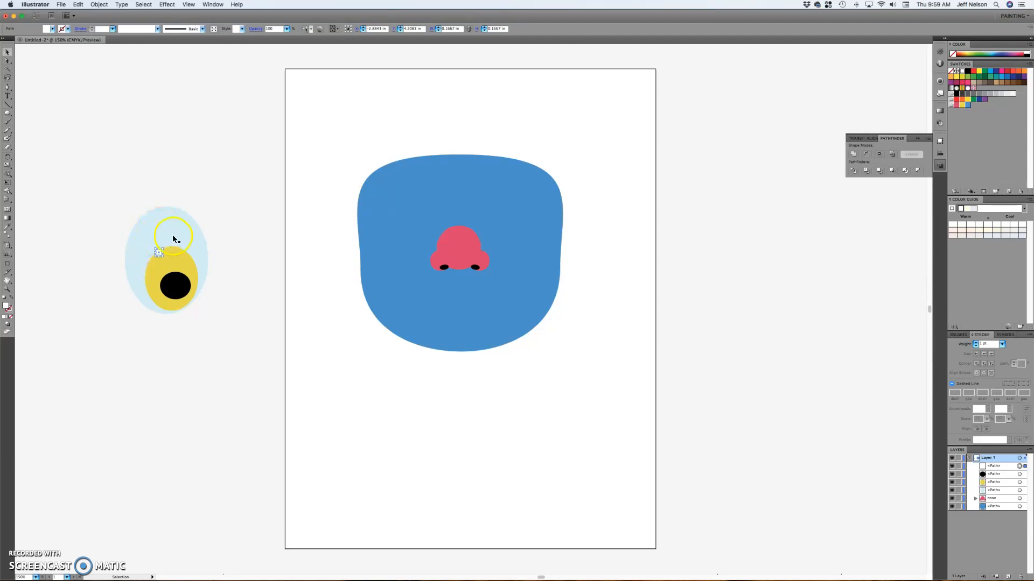
pyautogui.click(9, 228)
pyautogui.click(149, 229)
pyautogui.click(8, 52)
pyautogui.click(95, 124)
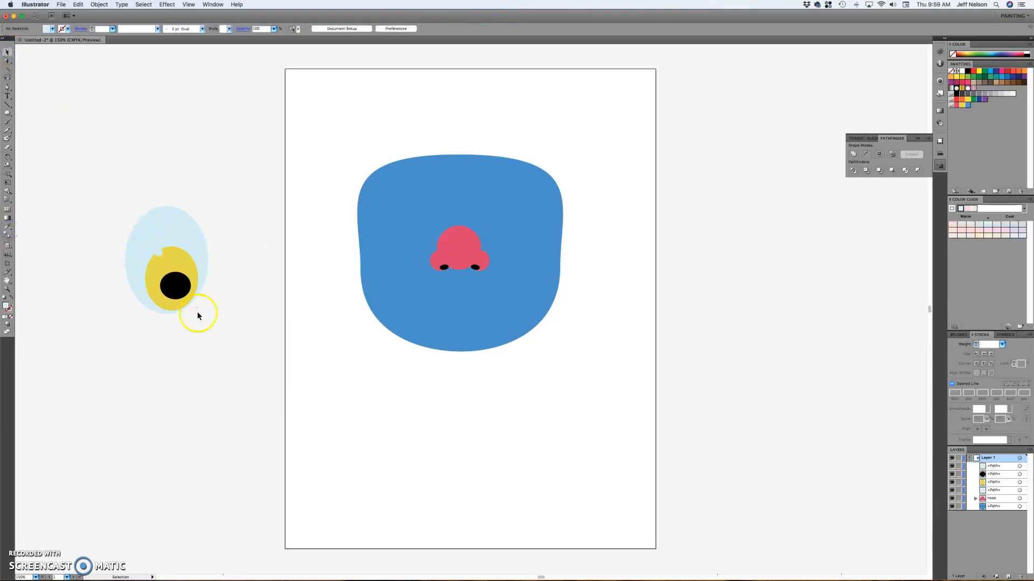
# Enlarge the small highlight circle to about 0.31 in across, keeping it on the iris's upper-left edge
pyautogui.click(162, 253)
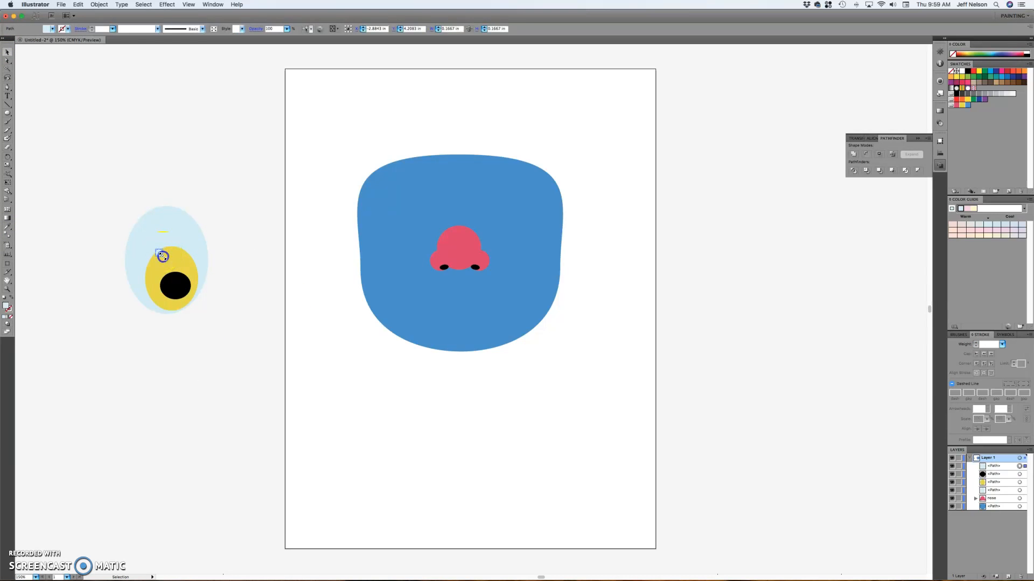
pyautogui.moveTo(162, 258); pyautogui.dragTo(164, 260)
pyautogui.click(216, 299)
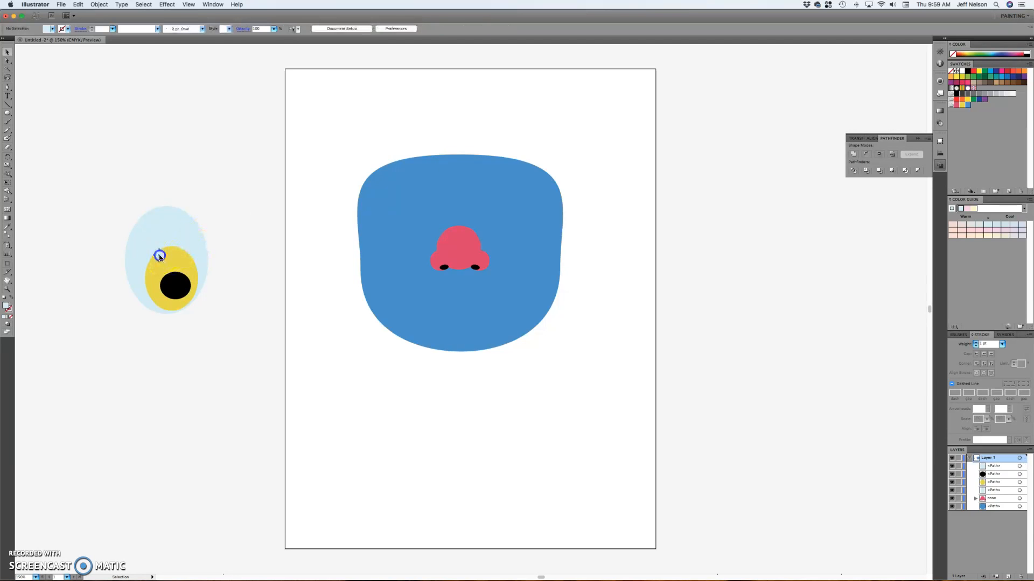
pyautogui.click(160, 257)
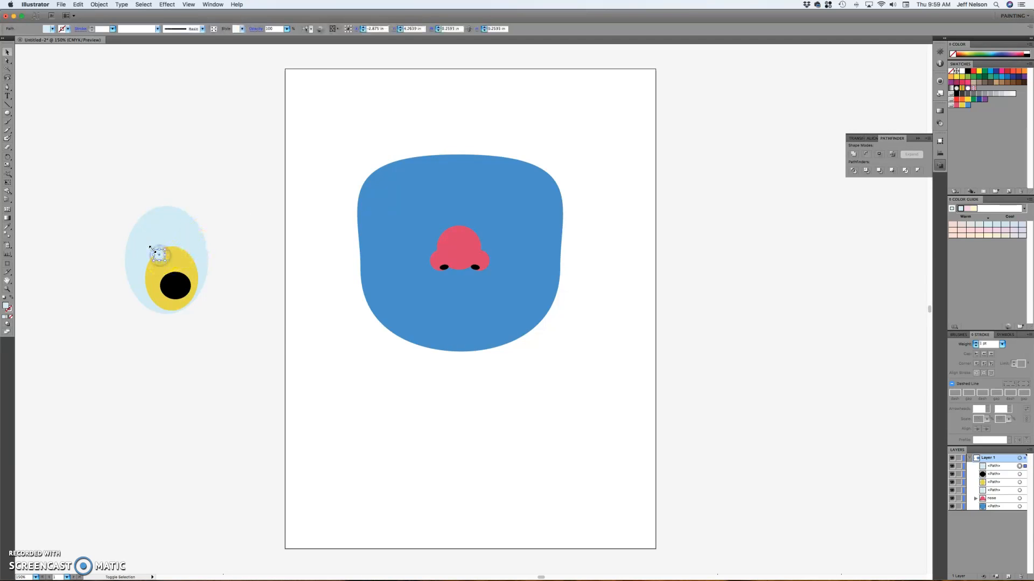
pyautogui.click(218, 209)
pyautogui.click(158, 257)
pyautogui.click(180, 179)
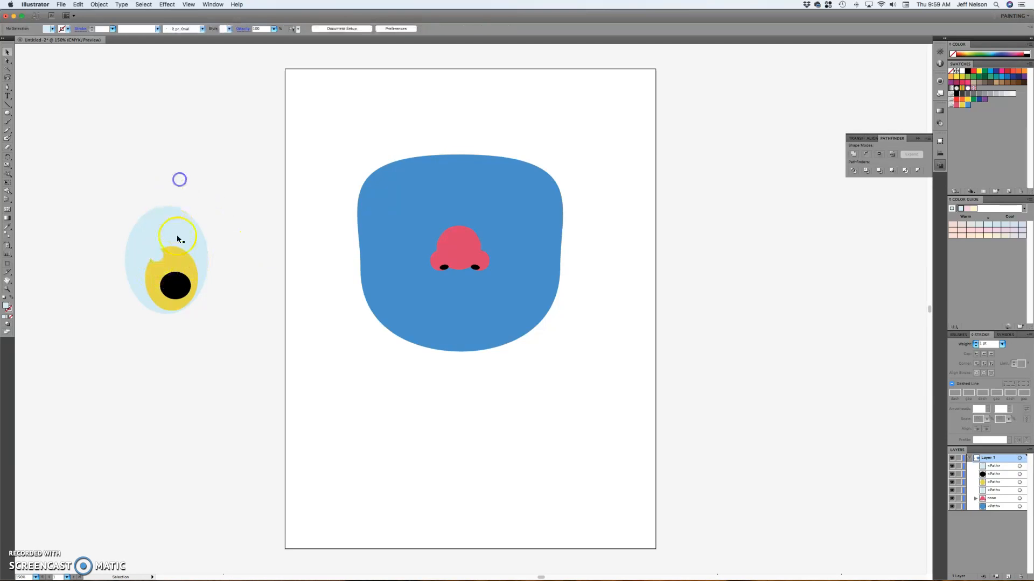
pyautogui.click(157, 262)
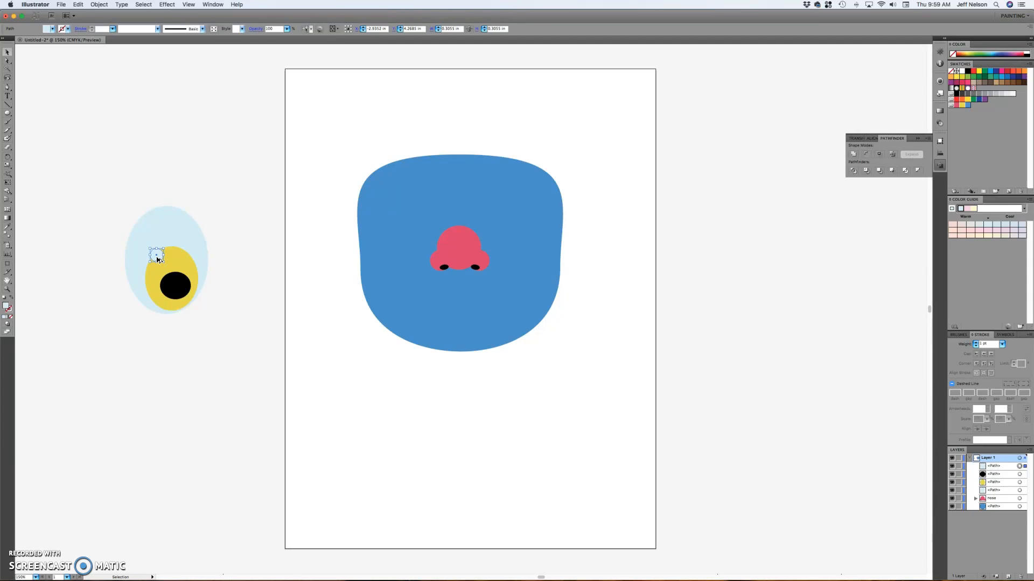
# Duplicate the highlight circle, shrink the copy and place it on the lower-right edge of the pupil
pyautogui.moveTo(158, 260); pyautogui.dragTo(209, 320)
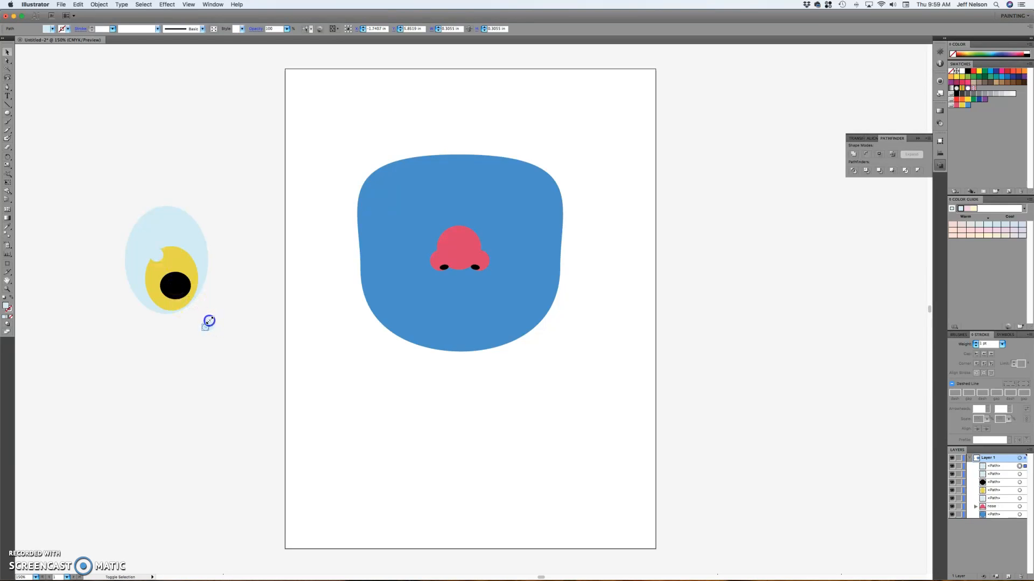
pyautogui.click(226, 306)
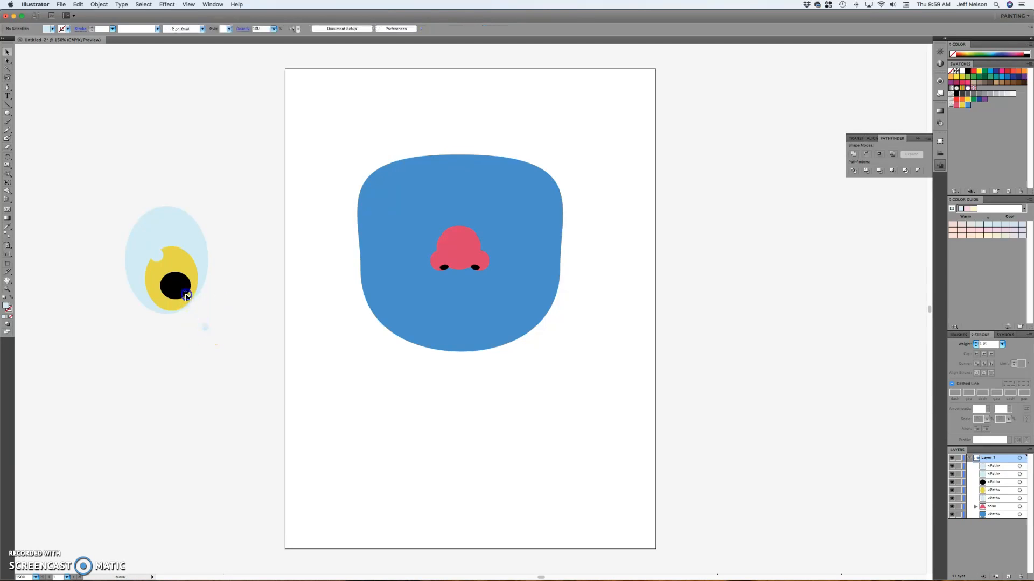
pyautogui.moveTo(185, 295); pyautogui.dragTo(185, 295)
pyautogui.click(196, 317)
# Select the eyeball, iris, pupil and both highlights and group them
pyautogui.moveTo(147, 228); pyautogui.dragTo(212, 343)
pyautogui.click(226, 357)
pyautogui.moveTo(123, 203); pyautogui.dragTo(230, 340)
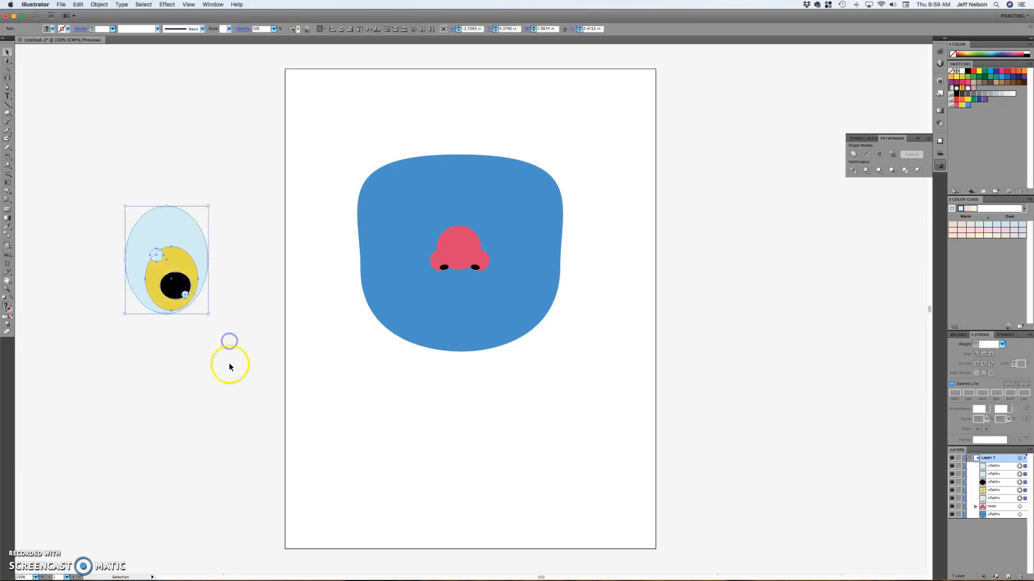
pyautogui.press('a')
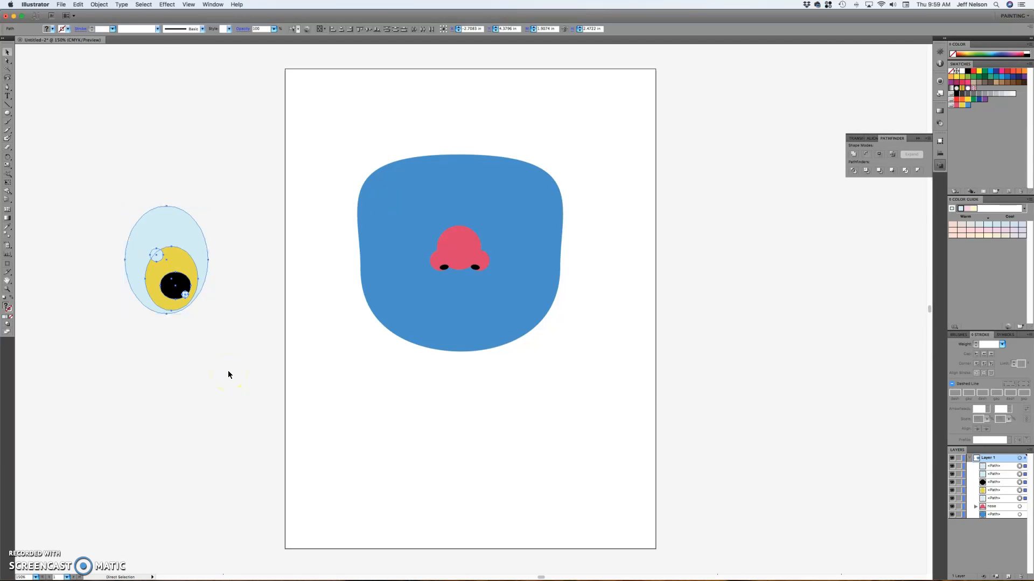
pyautogui.press('v')
pyautogui.press('super+g')
# Scale the eye group to about 1.19 by 1.54 in, place it above the nose, and shift nose and eye slightly down
pyautogui.moveTo(207, 315); pyautogui.dragTo(461, 199)
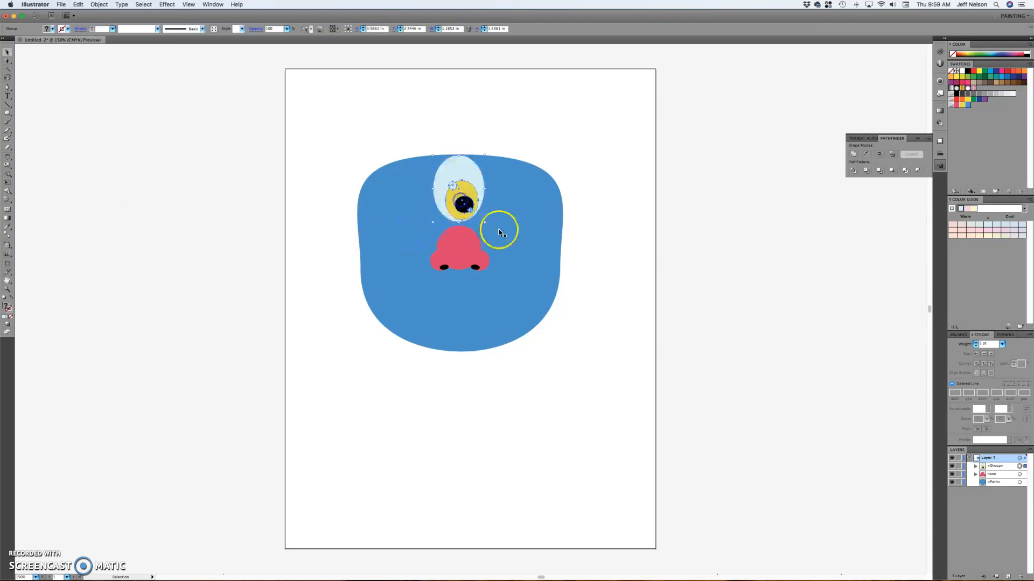
pyautogui.click(543, 423)
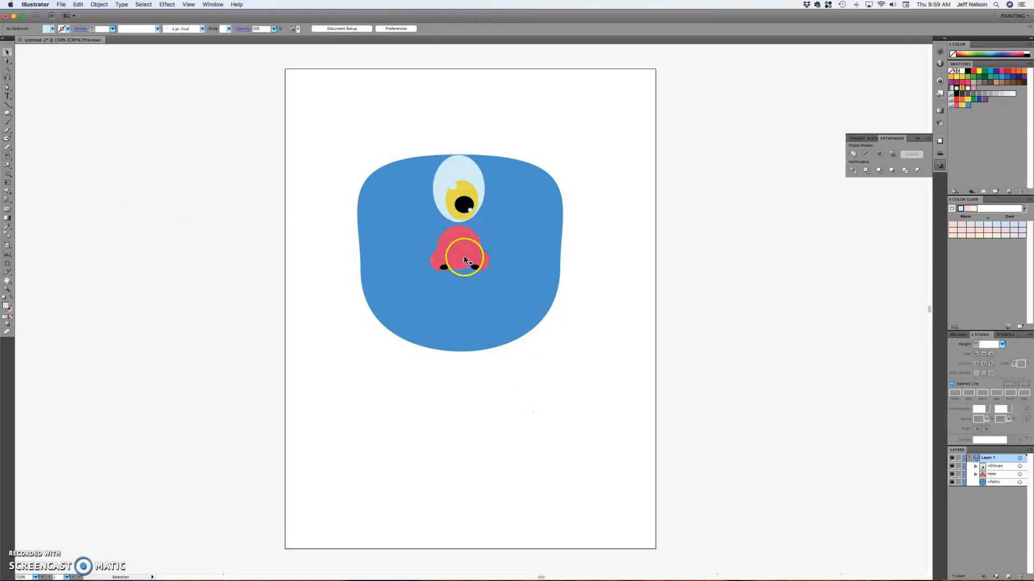
pyautogui.moveTo(464, 256); pyautogui.dragTo(464, 270)
pyautogui.moveTo(457, 211); pyautogui.dragTo(458, 216)
pyautogui.click(611, 219)
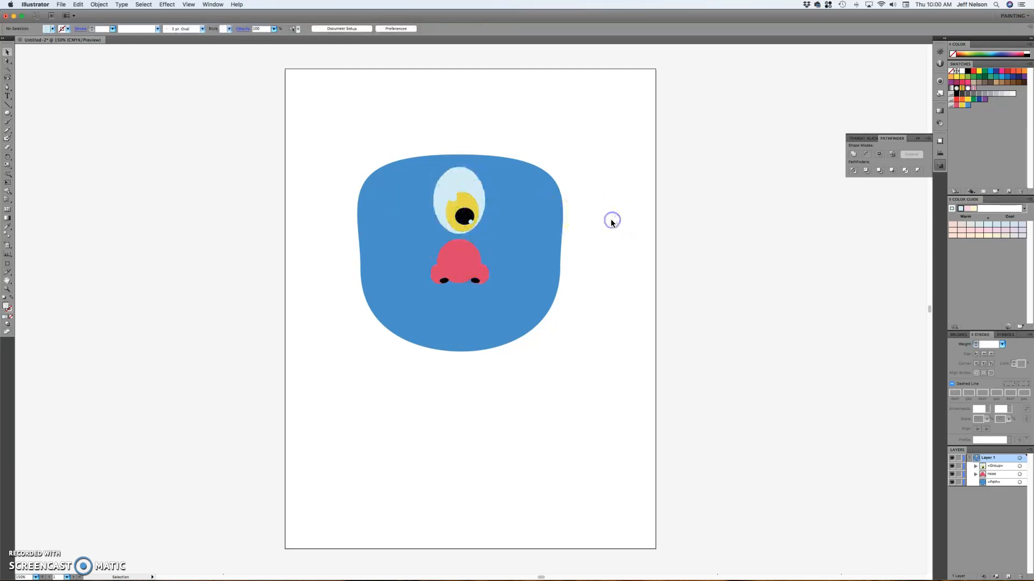
# Fill both highlight circles inside the eye group with white in isolation mode, and leave isolation mode
pyautogui.doubleClick(452, 196)
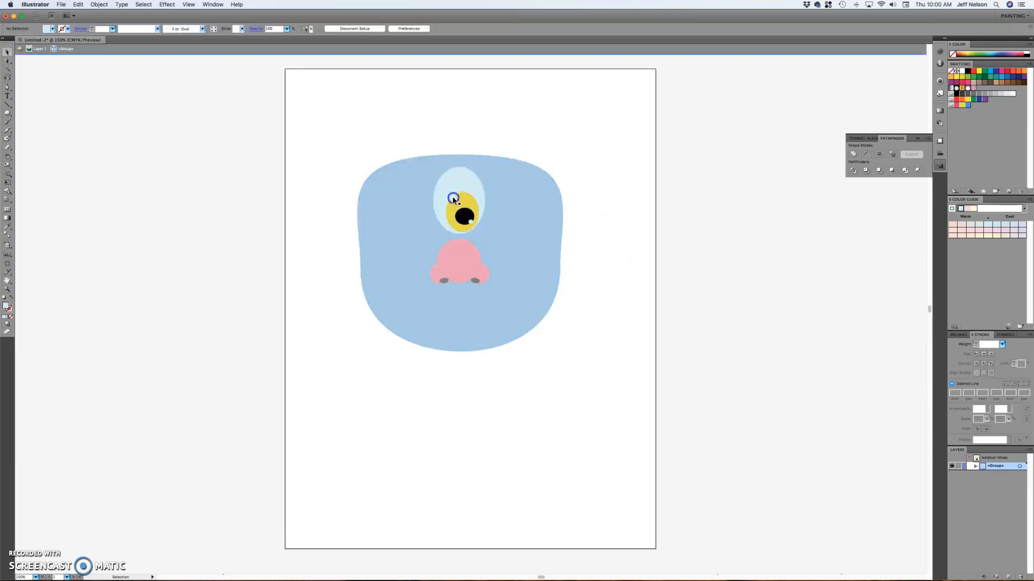
pyautogui.keyDown('shift'); pyautogui.click(470, 220); pyautogui.keyUp('shift')
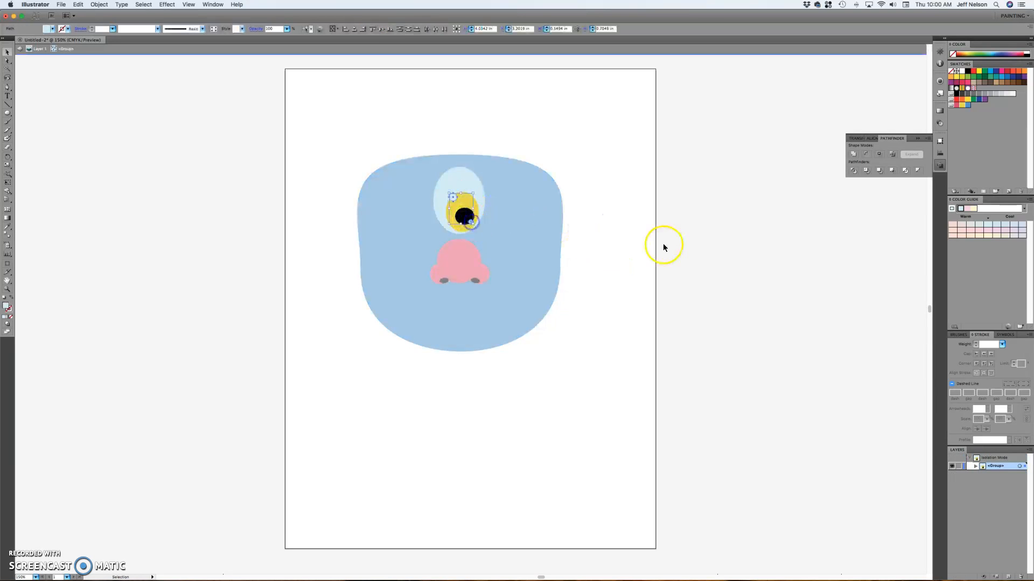
pyautogui.click(962, 72)
pyautogui.doubleClick(778, 169)
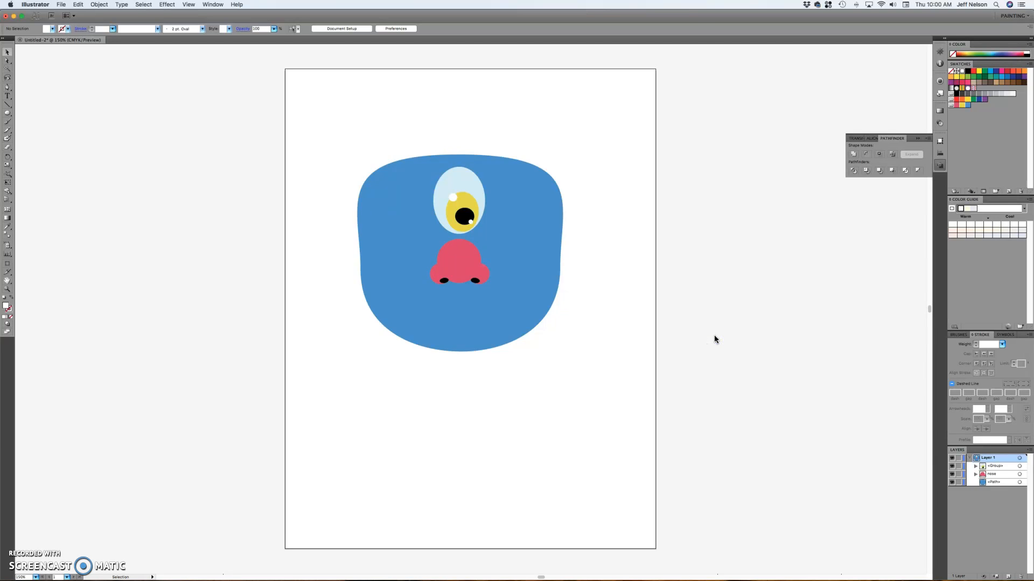
# Rename the eye group as "eye"
pyautogui.doubleClick(996, 466)
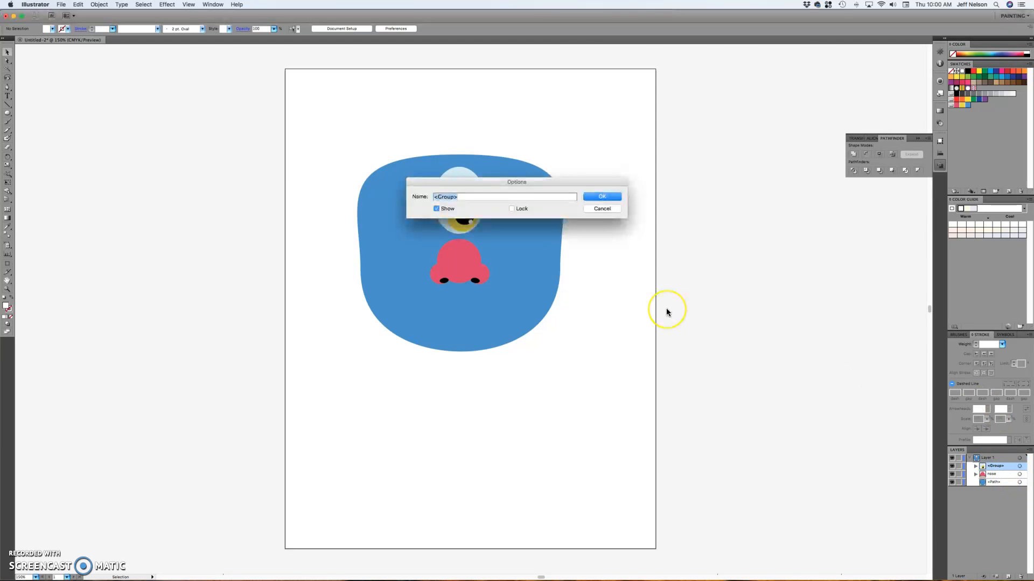
pyautogui.write('eye')
pyautogui.click(602, 197)
pyautogui.click(852, 264)
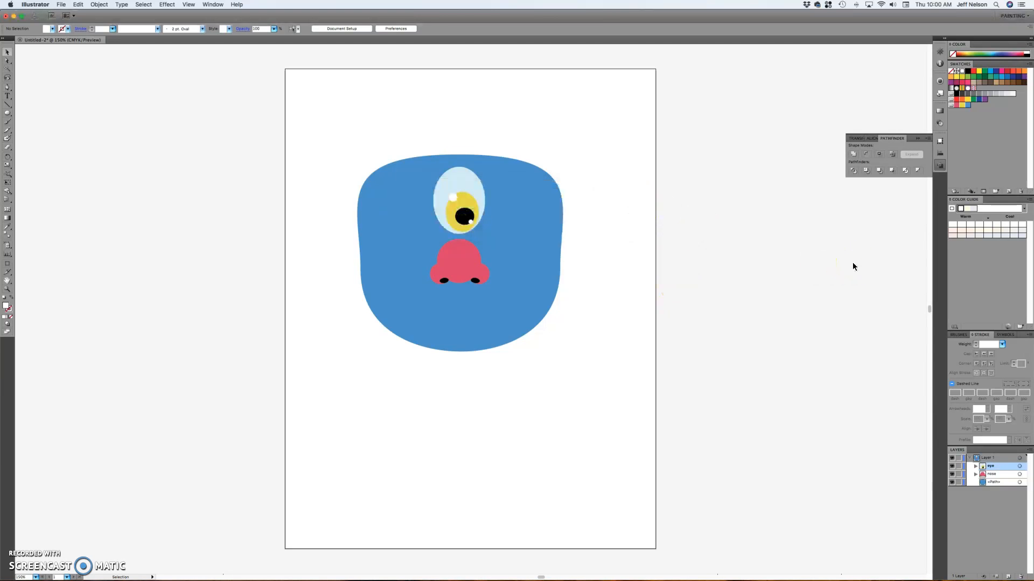